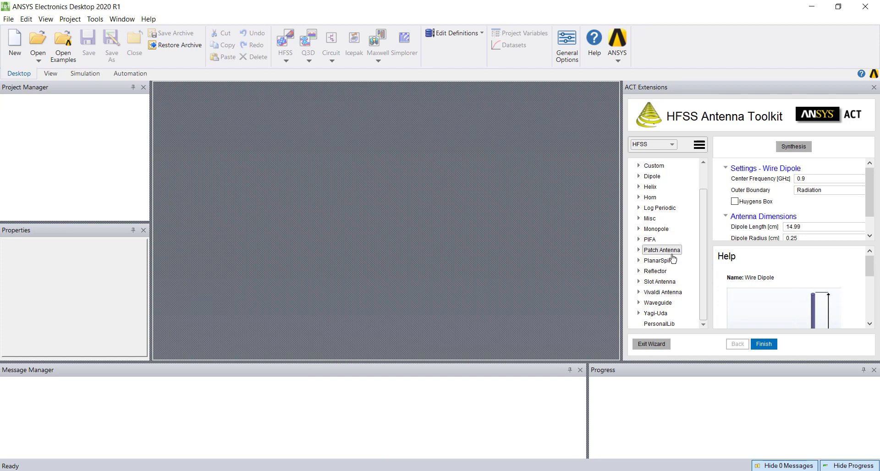
- Select the Rectangular-Probe Fed patch antenna from the Patch Antenna category
left_click(639, 250)
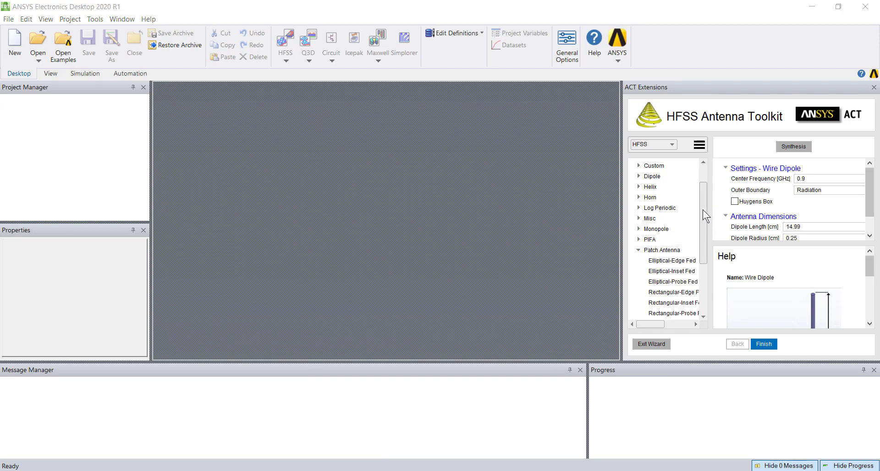
left_click_drag(705, 215, 704, 240)
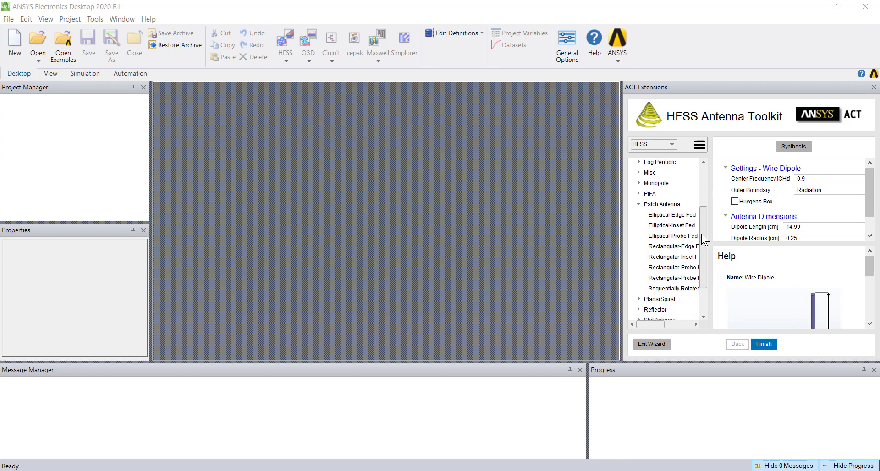
left_click(669, 270)
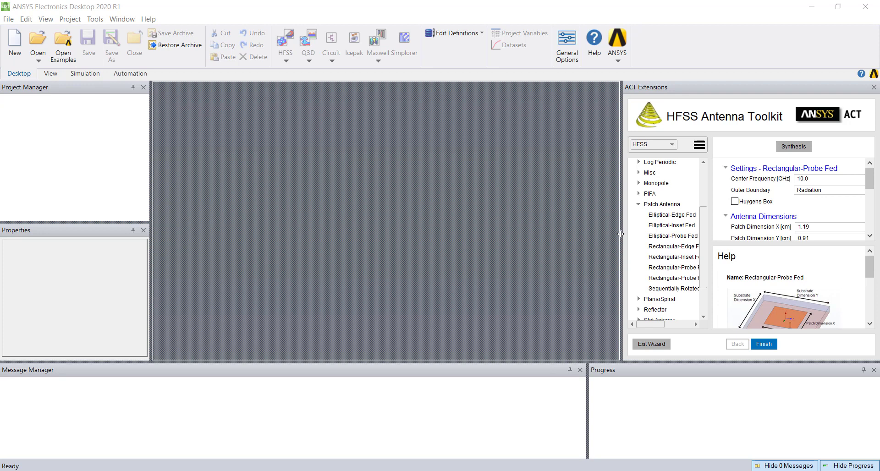
left_click_drag(621, 234, 520, 230)
left_click_drag(870, 263, 858, 277)
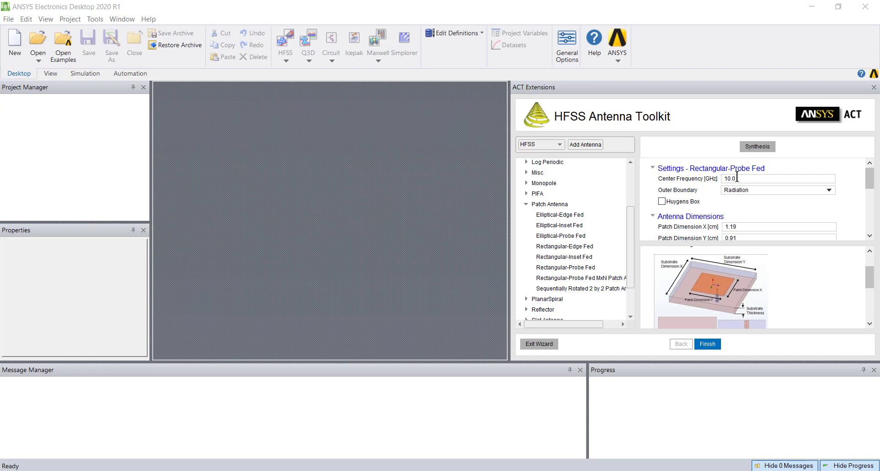
- Set the center frequency to 5 GHz and synthesize a 2.37 × 1.93 cm patch
left_click_drag(738, 178, 702, 178)
left_click(764, 149)
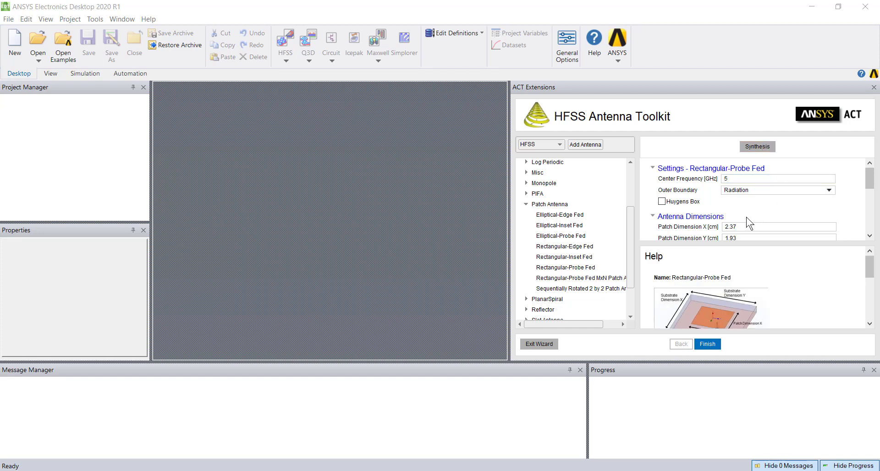
mouse_move(869, 177)
left_mouse_down()
mouse_move(869, 218)
mouse_move(868, 189)
left_mouse_up()
- Generate the RectProbe_ATK project and show its maximized modeler in a side view
left_click(708, 344)
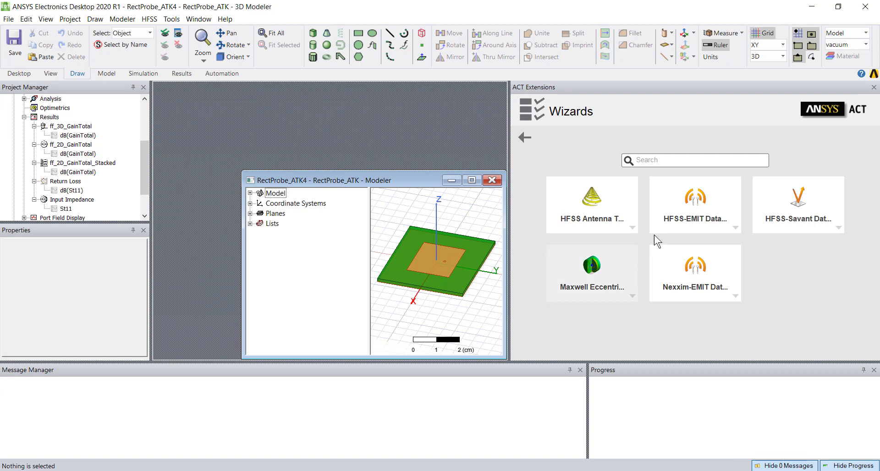
left_click(874, 87)
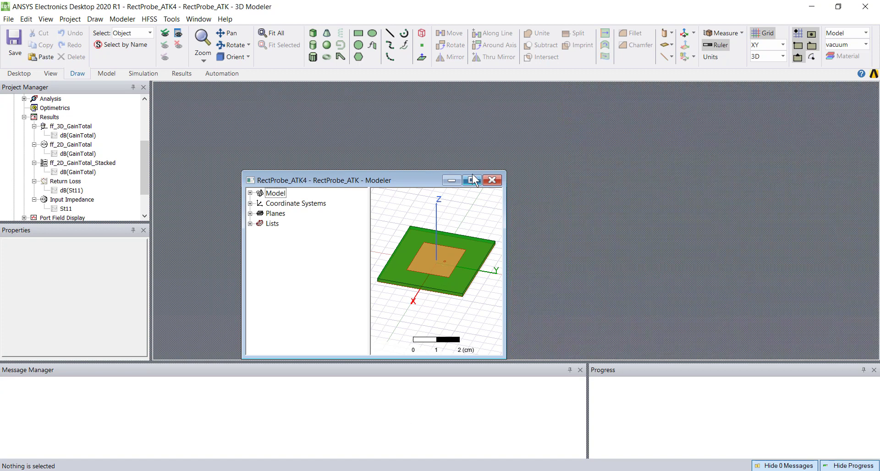
left_click(472, 180)
left_click_drag(422, 188, 387, 187, "alt")
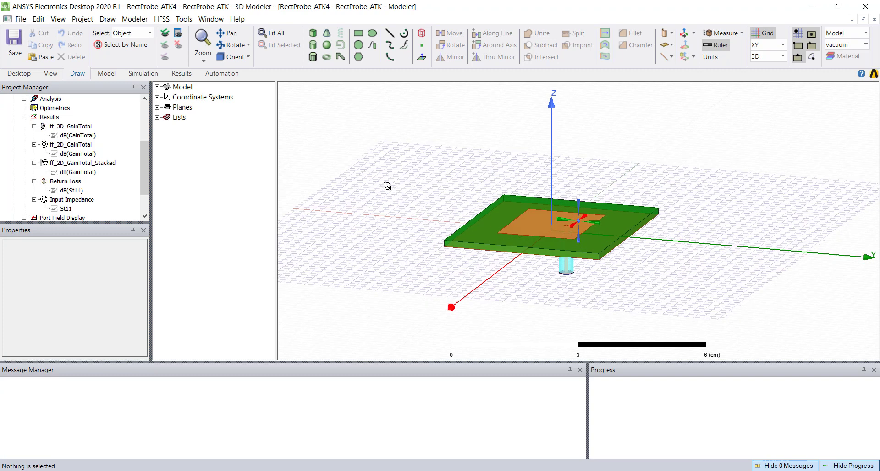
- Turn off Auto-Open Region in the Solution Type settings
left_click(162, 19)
left_click(168, 31)
left_click(362, 265)
left_click(409, 332)
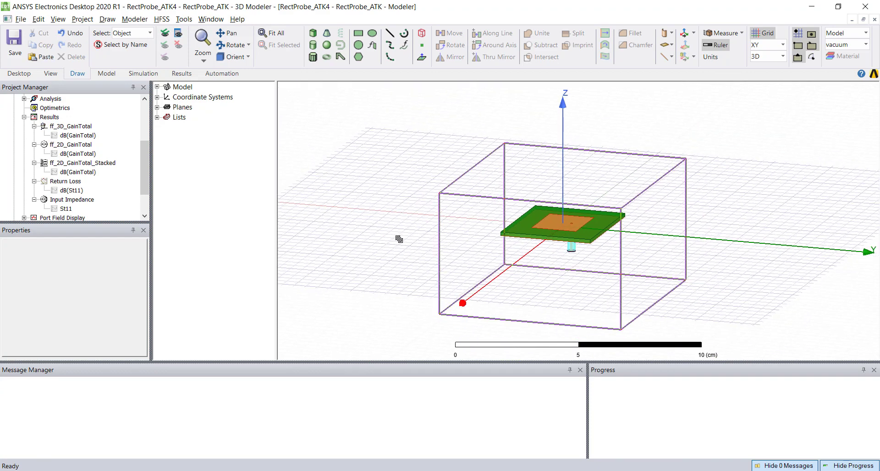
- Set the CreateRegion +X, -X, +Y and -Y padding to 0
double_click(402, 226, "alt")
left_click_drag(402, 226, 326, 224, "alt")
left_click(418, 202)
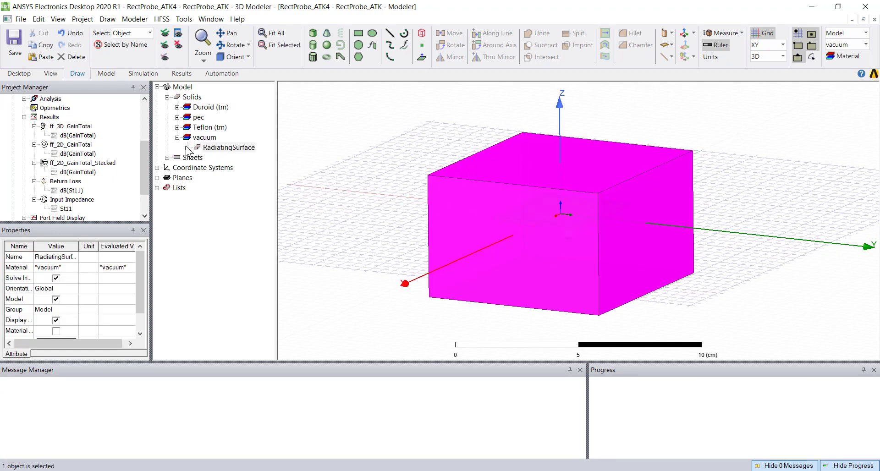
double_click(232, 157)
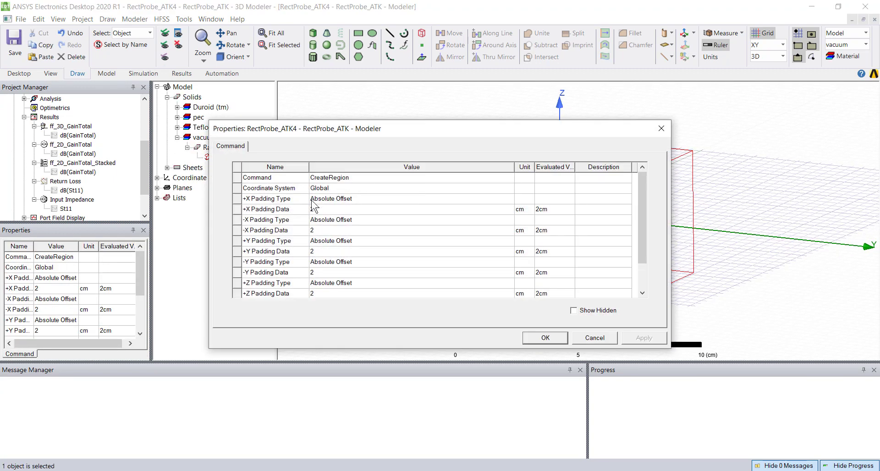
left_click(314, 210)
type("0")
left_click(322, 231)
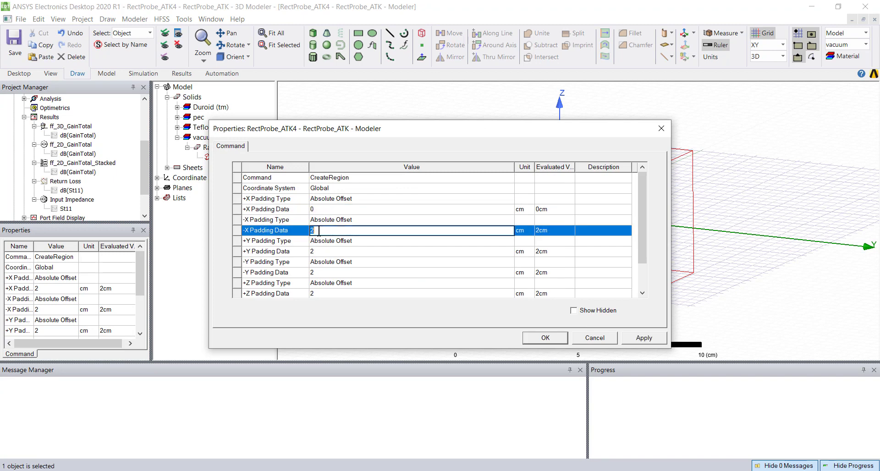
type("0")
left_click(324, 251)
type("0")
left_click(321, 272)
type("0")
left_click(545, 338)
left_click_drag(459, 193, 460, 210, "alt")
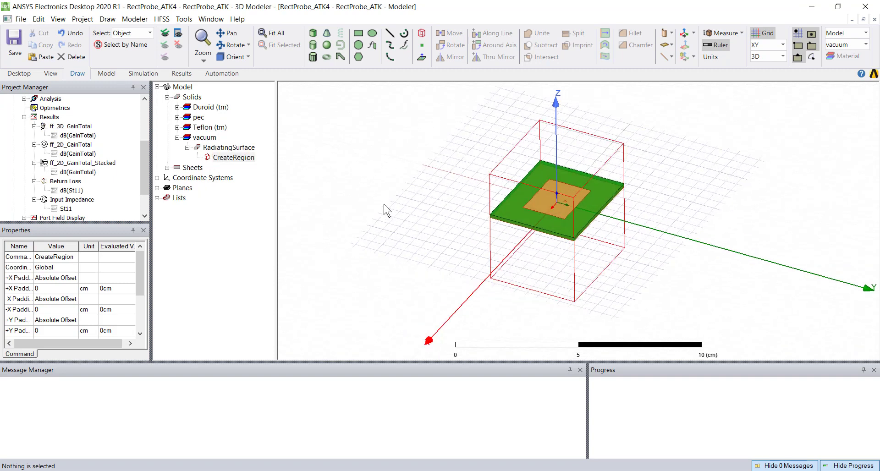
- Make the front and back walls of the air box lattice pair LatticePair1
left_click(527, 245)
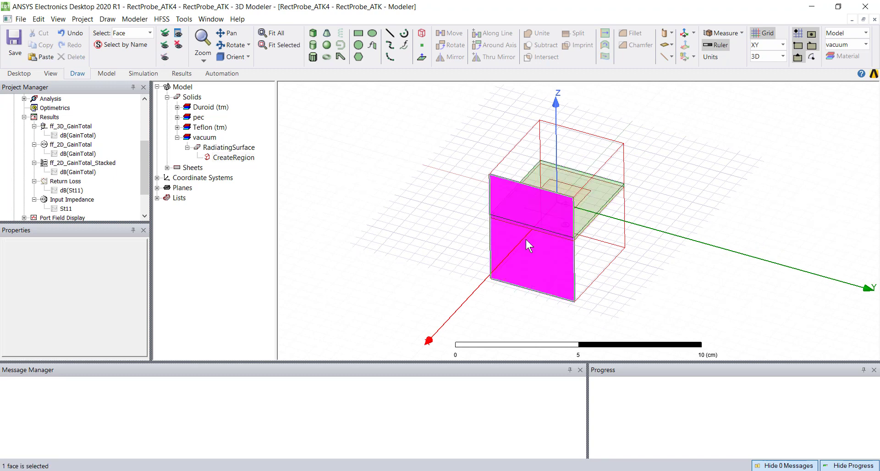
left_click(585, 158, "ctrl")
key("b")
right_click(572, 144)
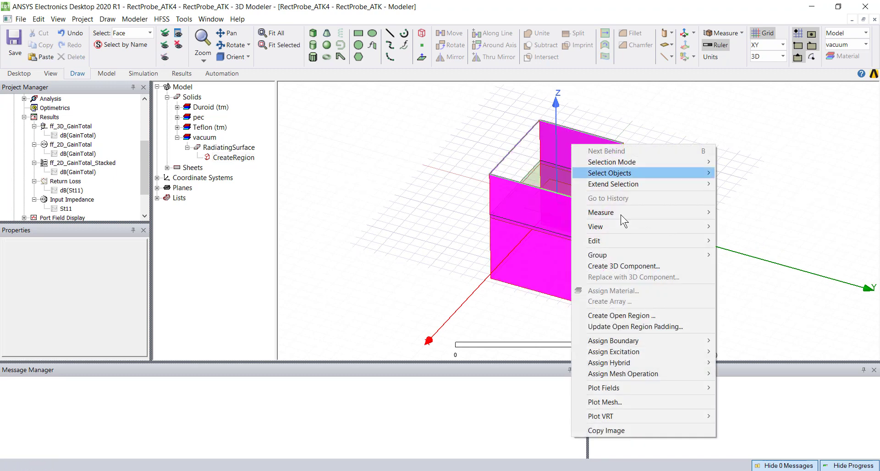
mouse_move(621, 342)
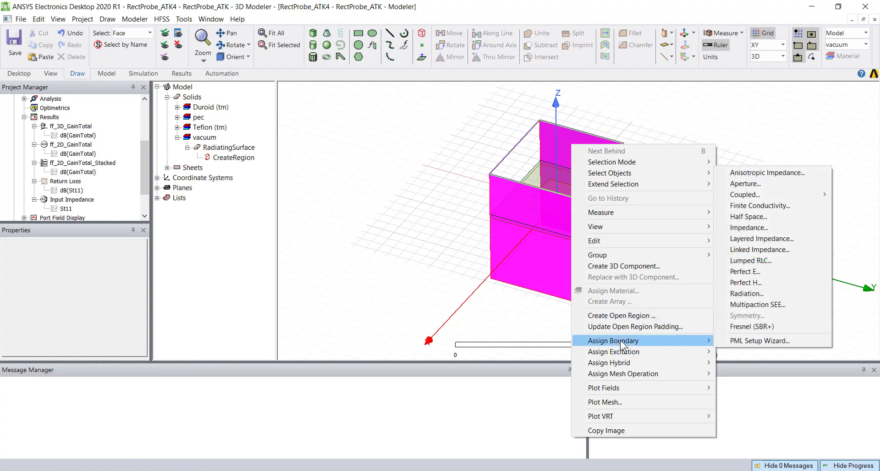
mouse_move(713, 194)
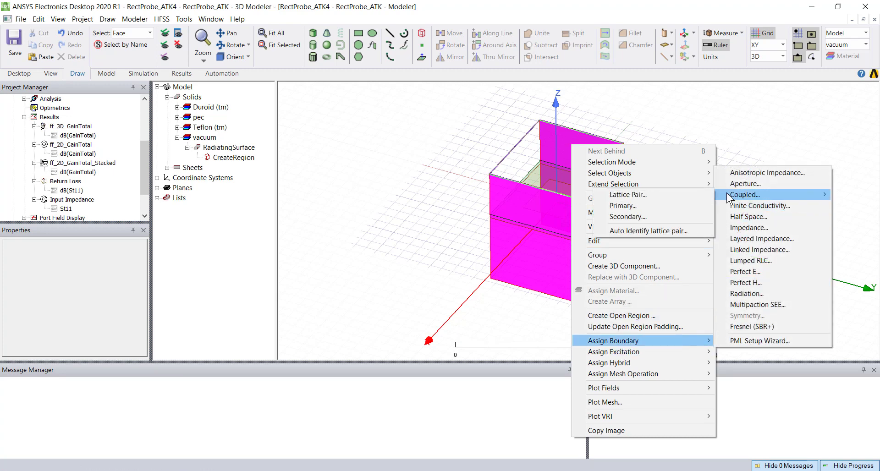
left_click(669, 194)
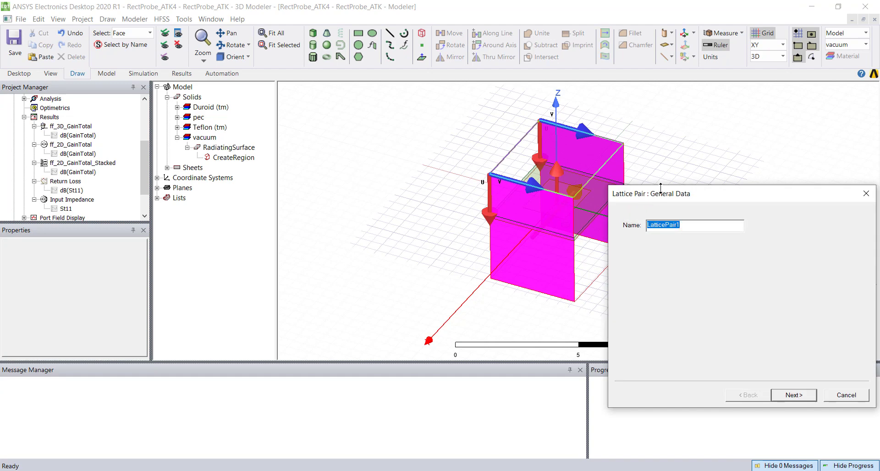
left_click(802, 396)
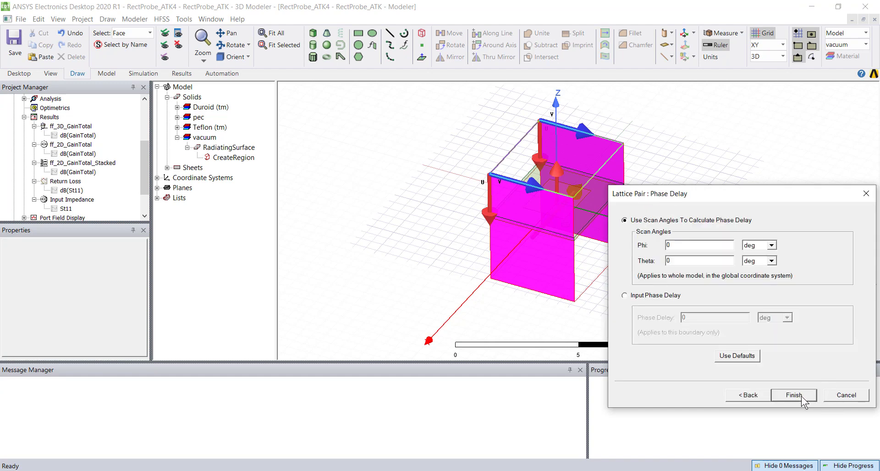
left_click(801, 397)
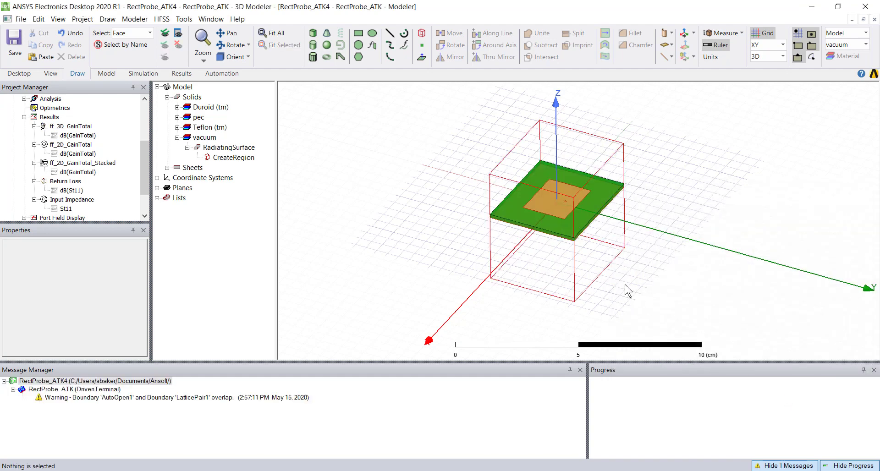
- Make the left and right walls of the air box lattice pair LatticePair2
left_click(601, 225)
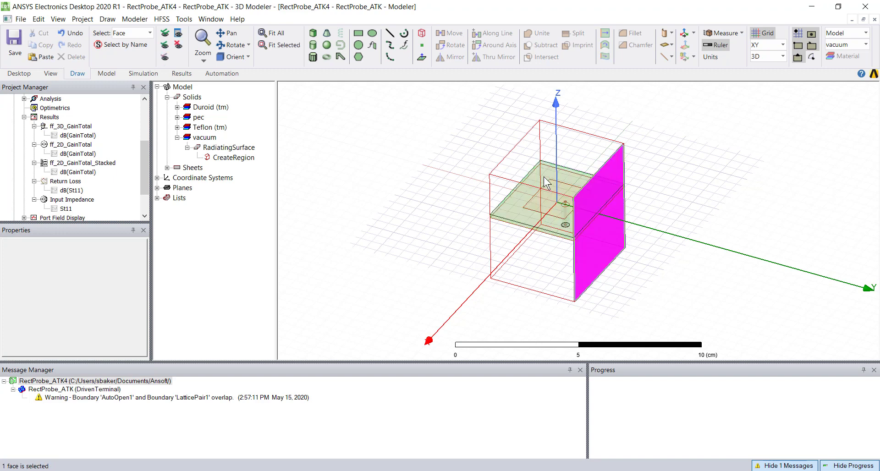
left_click(516, 161)
right_click(516, 160)
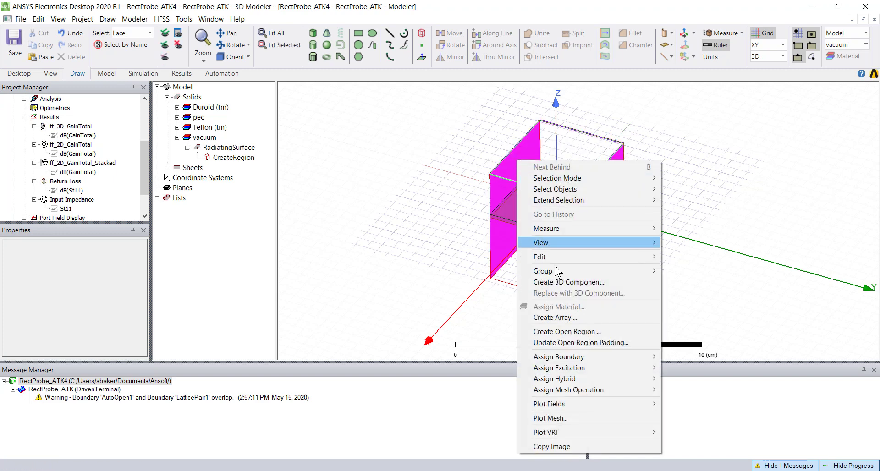
mouse_move(568, 356)
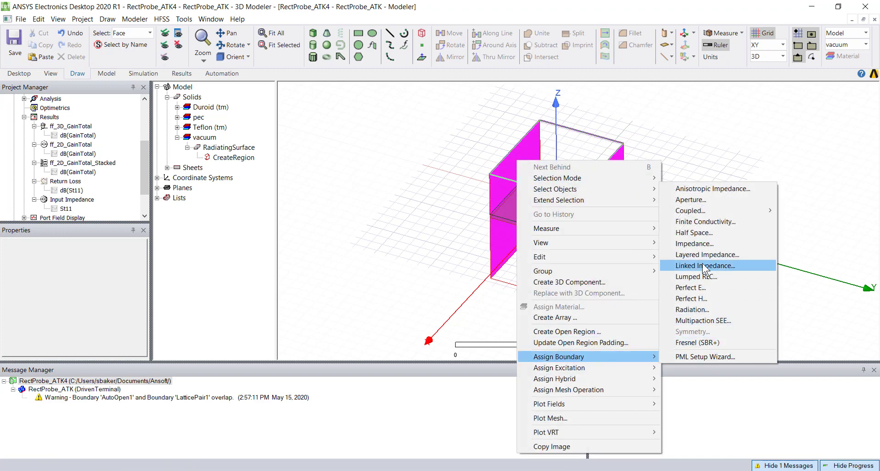
mouse_move(692, 211)
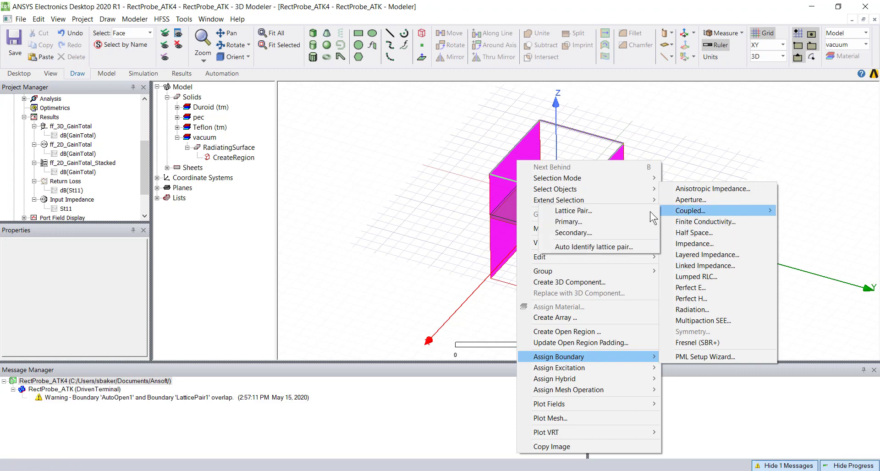
left_click(629, 212)
left_click(797, 396)
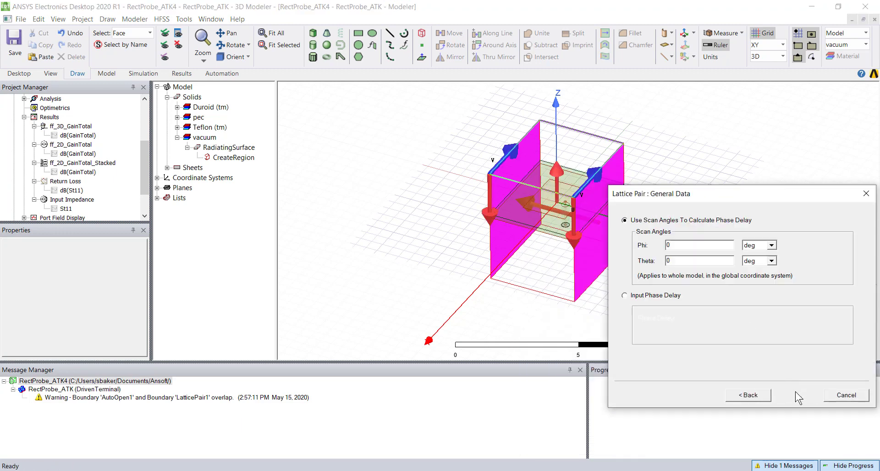
left_click(795, 395)
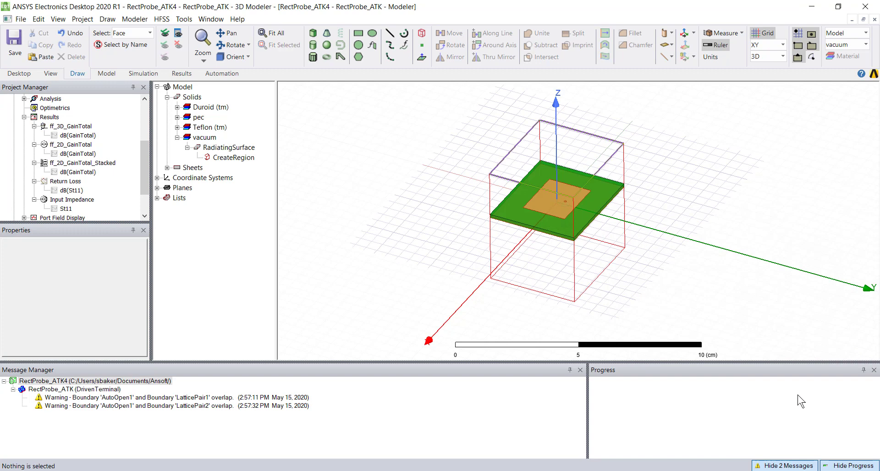
- Review the AutoOpen1, LatticePair1 and LatticePair2 boundaries, then collapse the Boundaries list
left_click(24, 144)
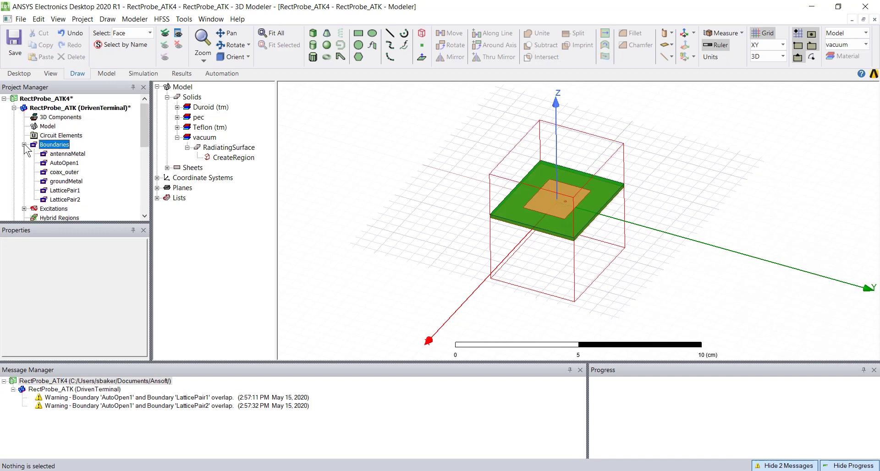
left_click(59, 164)
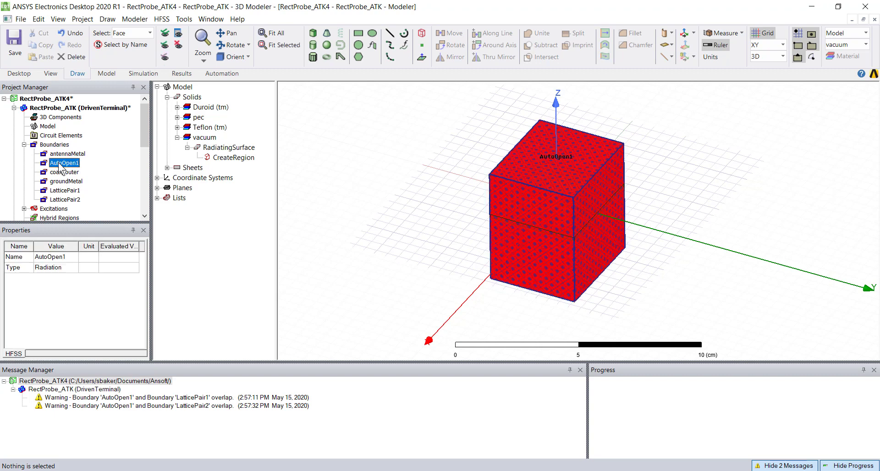
left_click(64, 190)
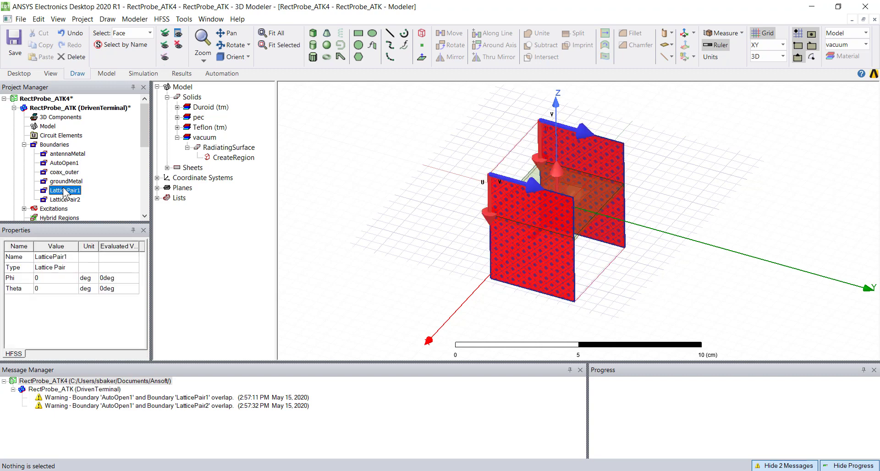
left_click(61, 199)
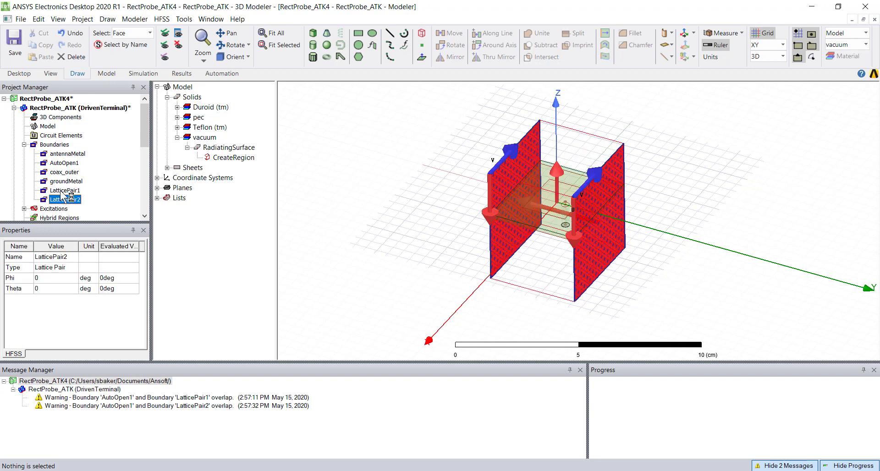
left_click(61, 191)
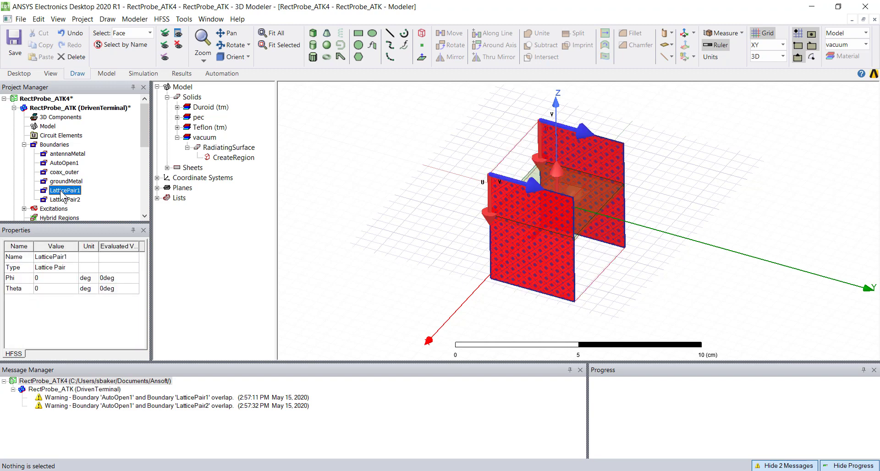
left_click(25, 145)
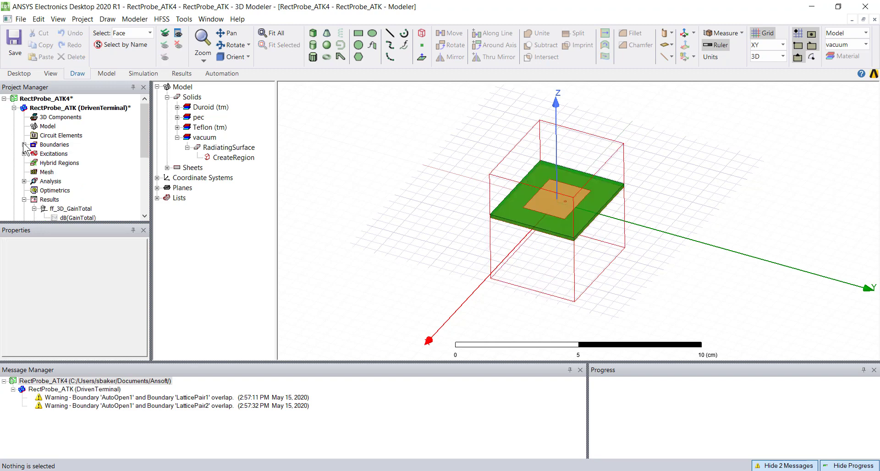
- Display the RectProbe_ATK design variables in the Properties grid
left_click(59, 109)
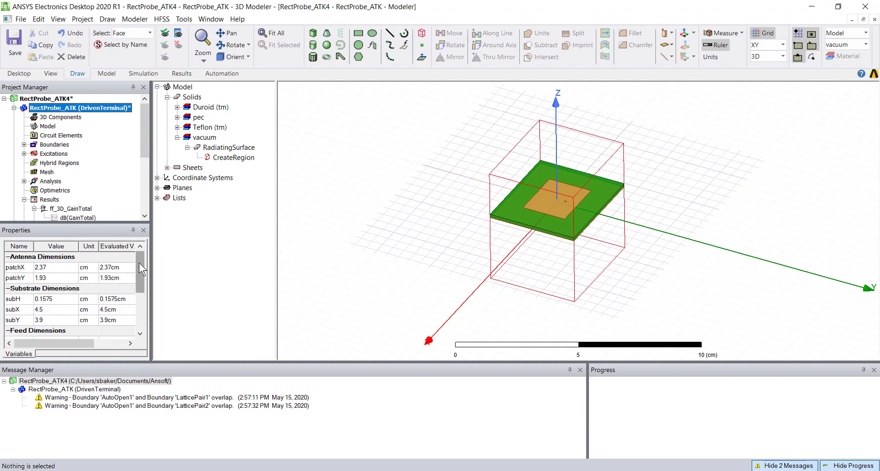
mouse_move(139, 262)
left_mouse_down()
mouse_move(139, 298)
mouse_move(141, 260)
left_mouse_up()
left_click_drag(141, 260, 141, 260)
left_click_drag(457, 208, 456, 219, "alt")
scroll(459, 208, "up", 1)
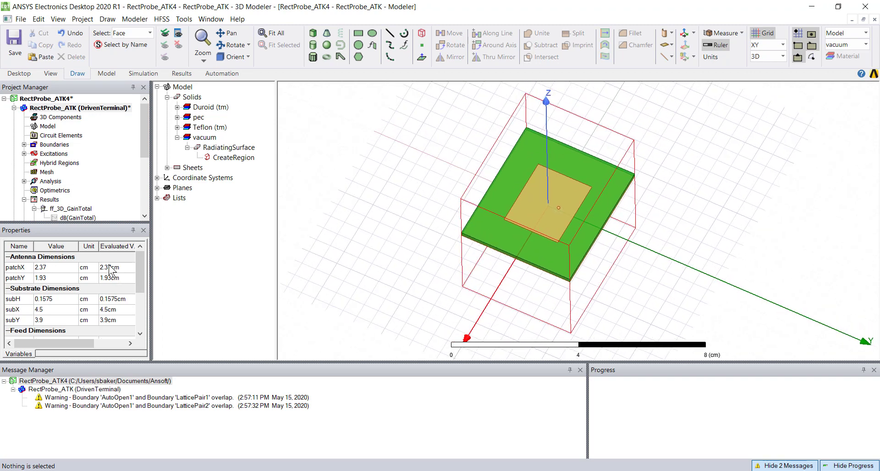
- Change subX to 3.5 cm and subY to 3 cm
left_click(54, 309)
type("3")
key("Return")
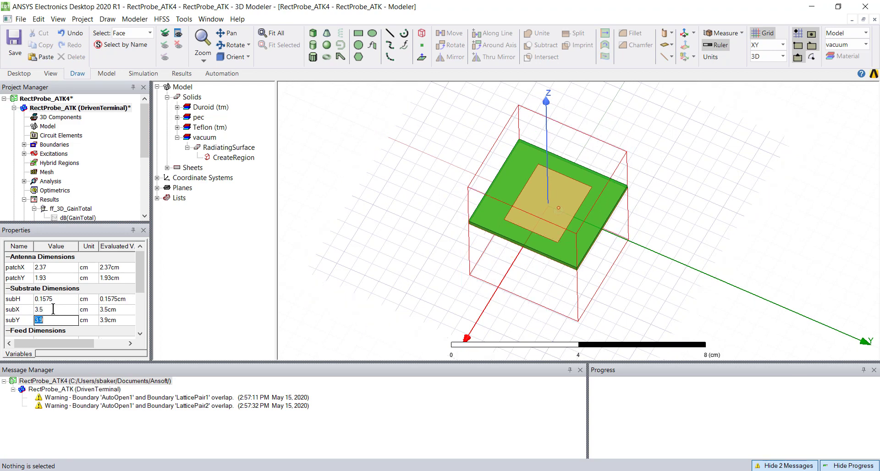
left_click(47, 319)
type("3")
key("Return")
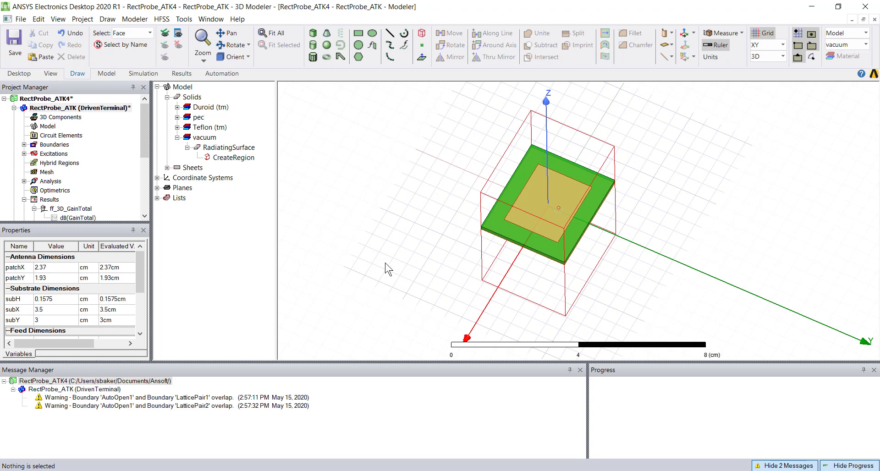
left_click_drag(382, 240, 388, 222, "alt")
scroll(393, 221, "down", 3)
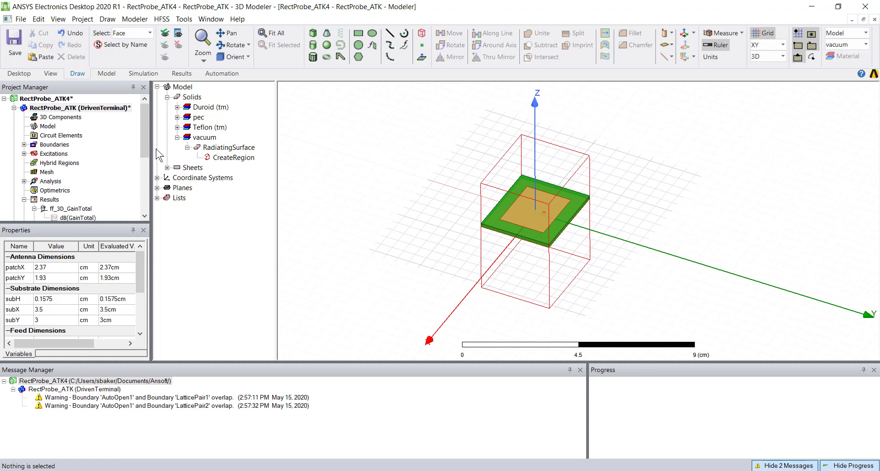
- Delete the FF_Sweep sweep and run Analyze on ATK_Solution
scroll(145, 132, "down", 1)
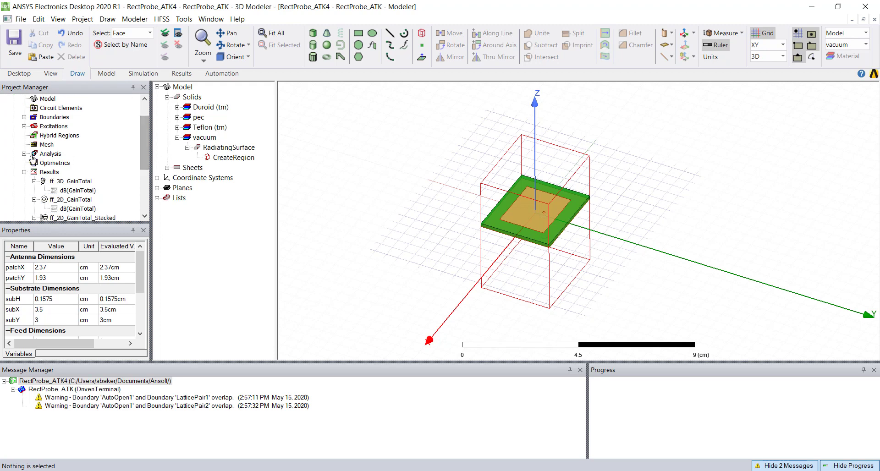
left_click(24, 154)
left_click(34, 162)
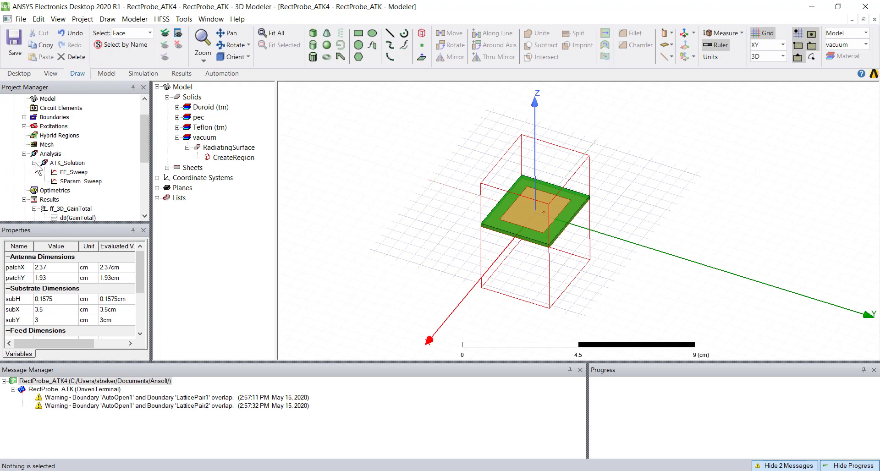
left_click(74, 173)
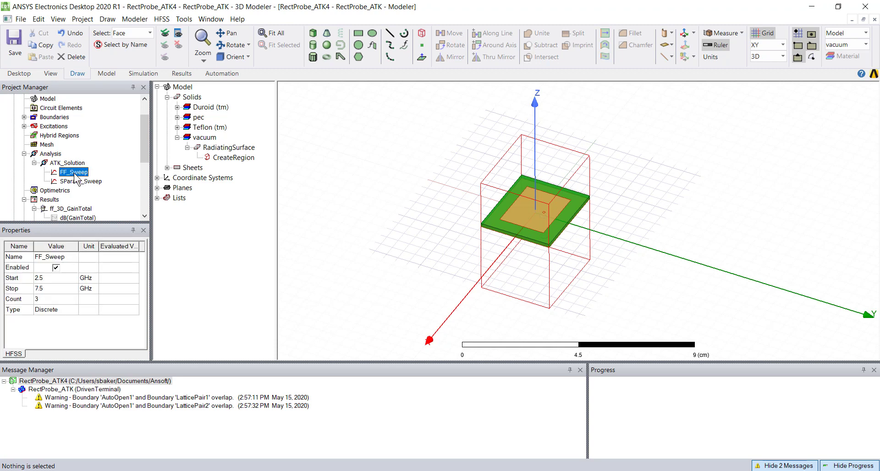
key("Delete")
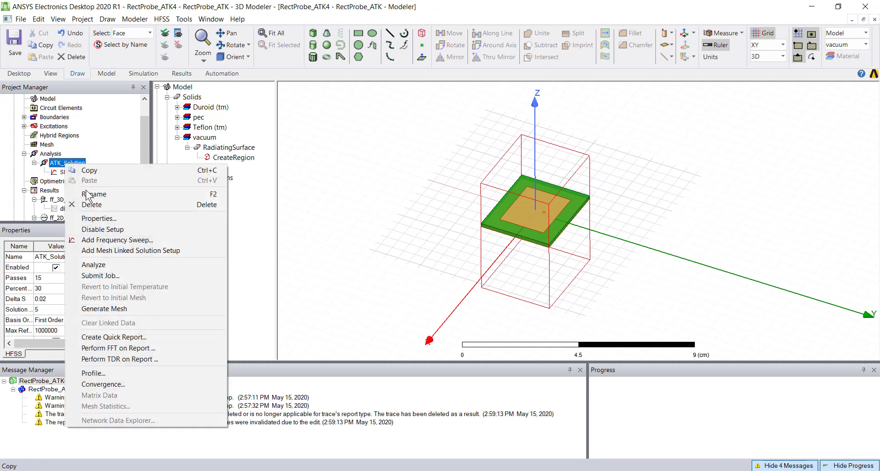
right_click(67, 164)
left_click(91, 265)
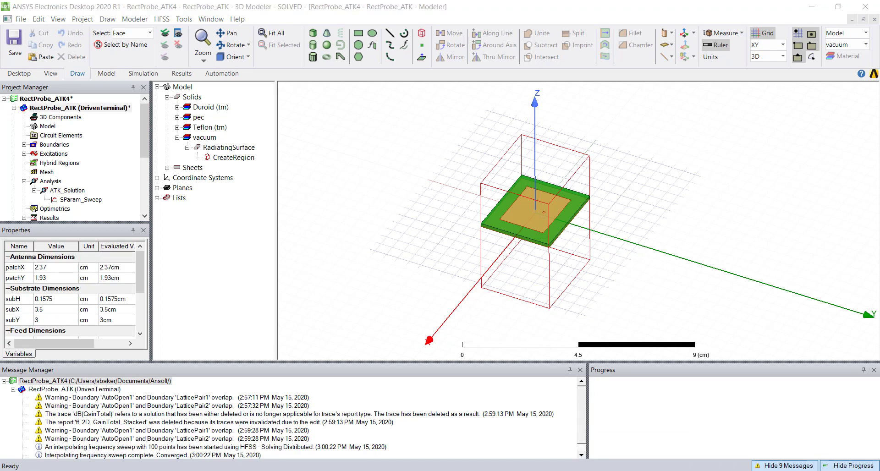
left_click(63, 191)
right_click(63, 190)
left_click(91, 399)
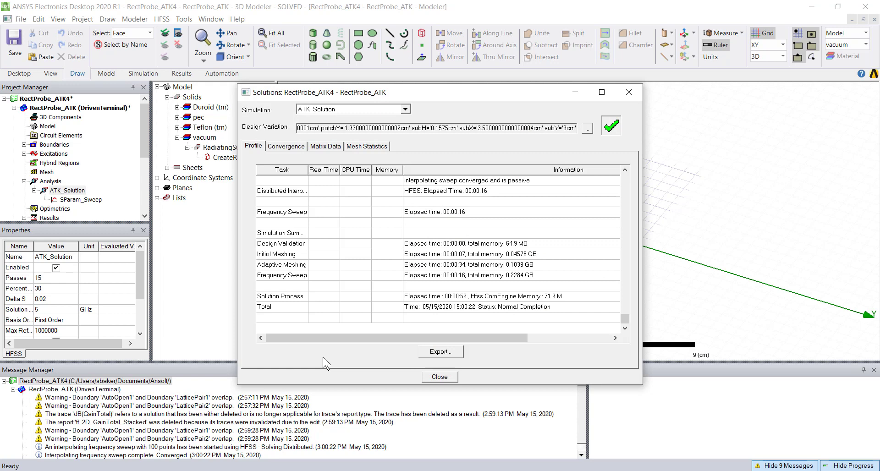
left_click(447, 377)
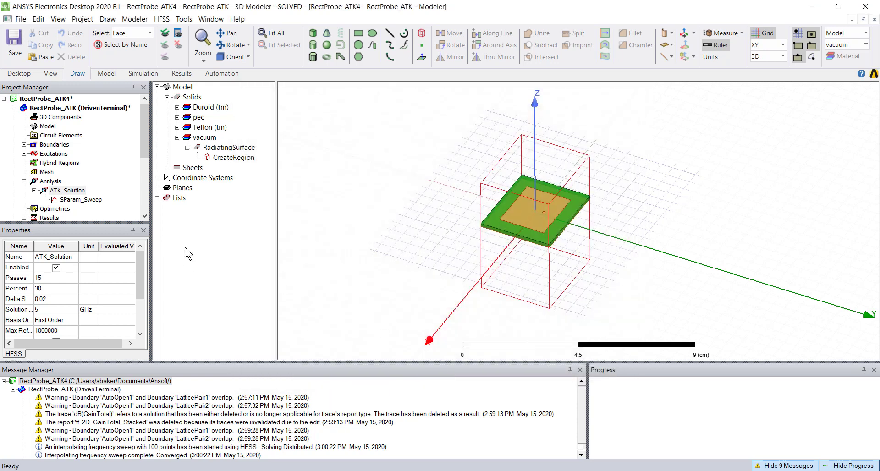
left_click_drag(145, 130, 144, 165)
double_click(68, 182)
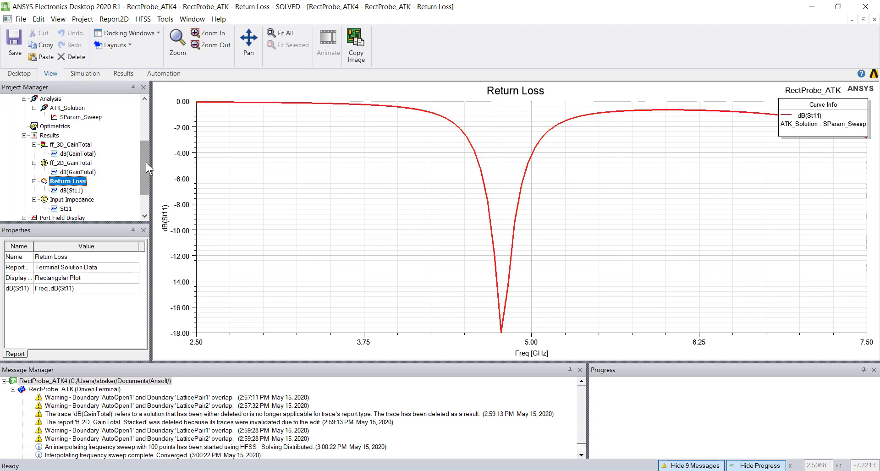
left_click_drag(146, 163, 143, 118)
left_click(81, 109)
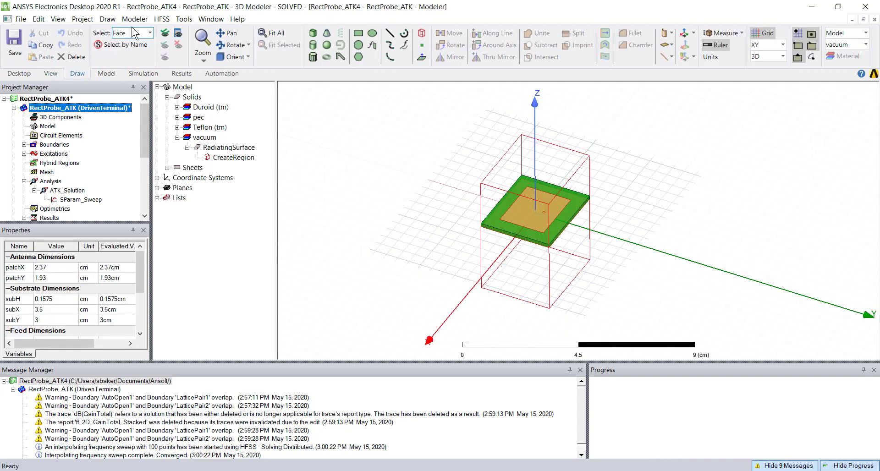
- Show the Optimization view of the design properties
left_click(161, 19)
left_click(209, 277)
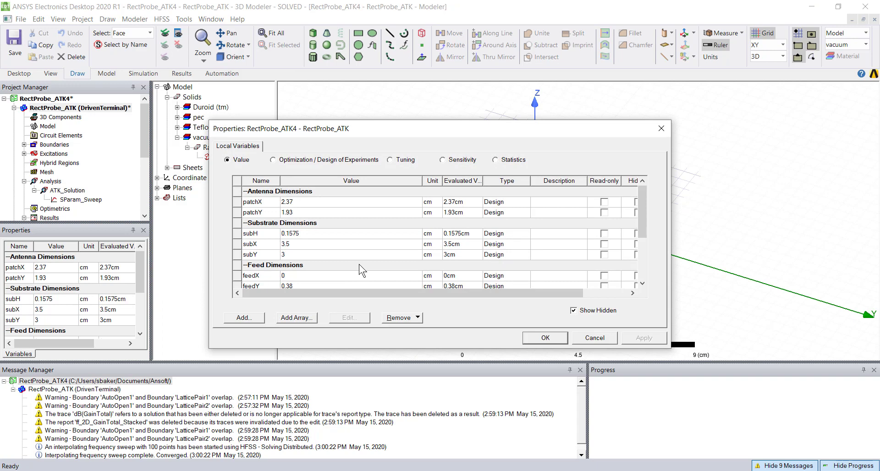
left_click(274, 160)
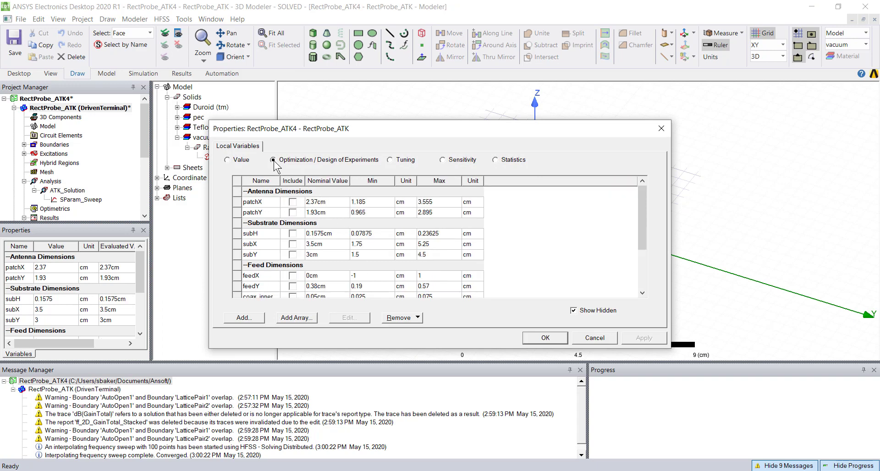
- Include patchX, patchY, subH, feedX, feedY and feedLength for optimization and confirm
left_click(292, 201)
left_click(293, 212)
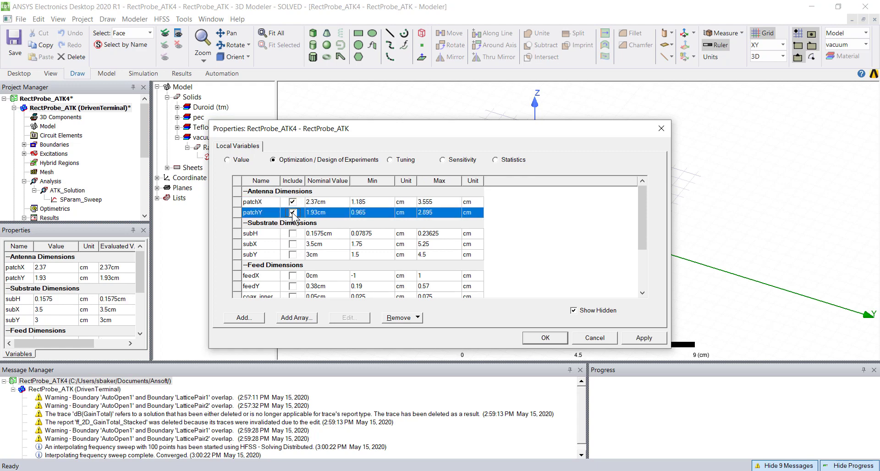
left_click(292, 213)
left_click(293, 234)
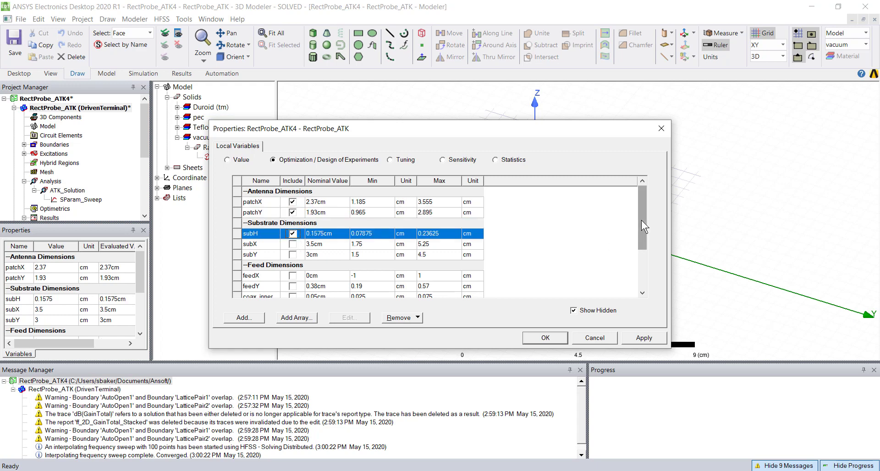
left_click_drag(642, 220, 643, 248)
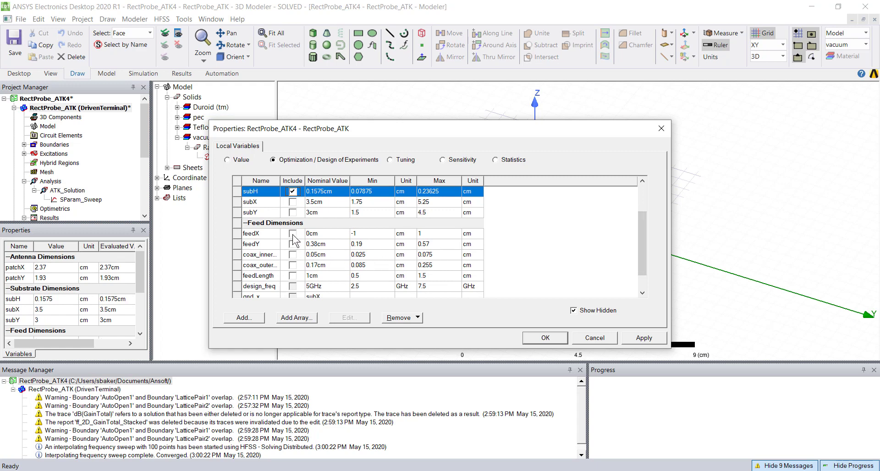
left_click(292, 233)
left_click(292, 243)
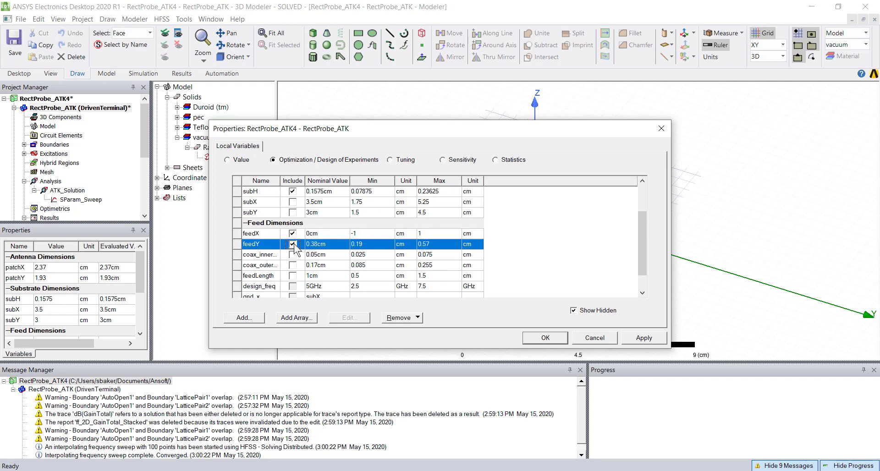
left_click(293, 275)
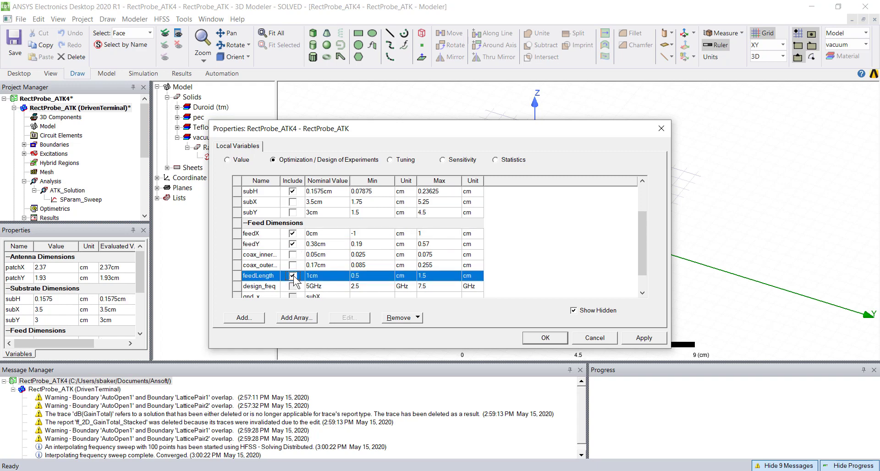
left_click_drag(643, 252, 643, 272)
left_click(545, 337)
- Add an Optimetrics optimization and set its optimizer to Genetic Algorithm (Random search)
right_click(54, 173)
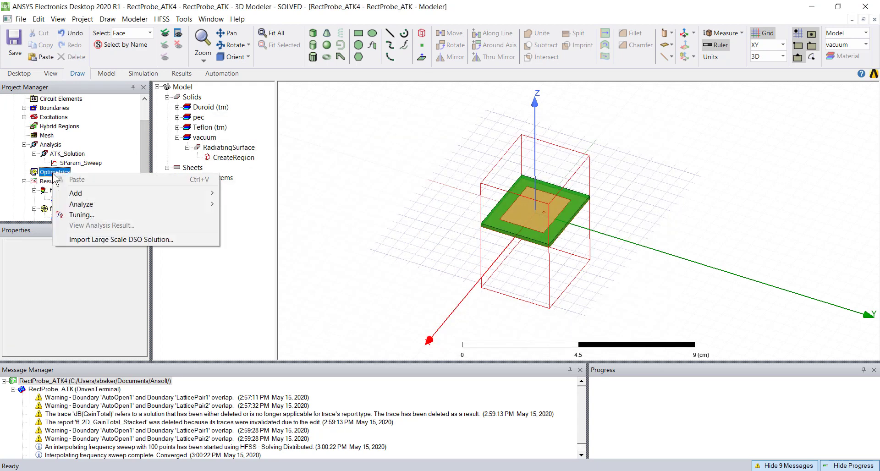
mouse_move(173, 192)
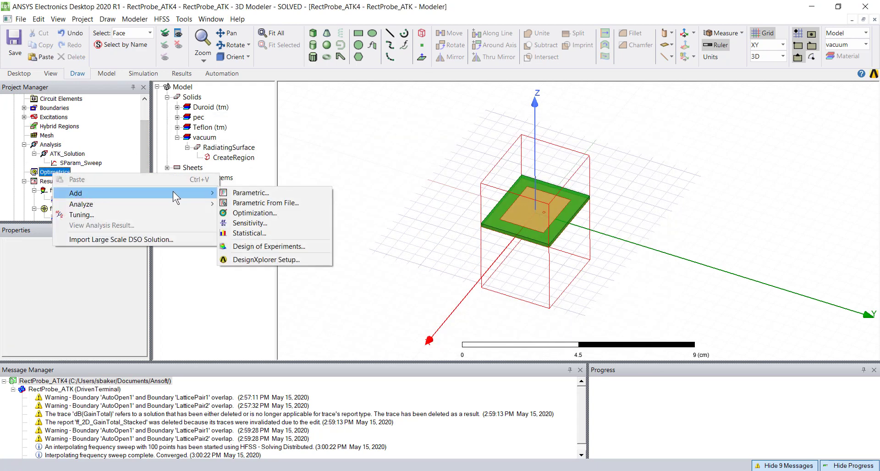
left_click(266, 214)
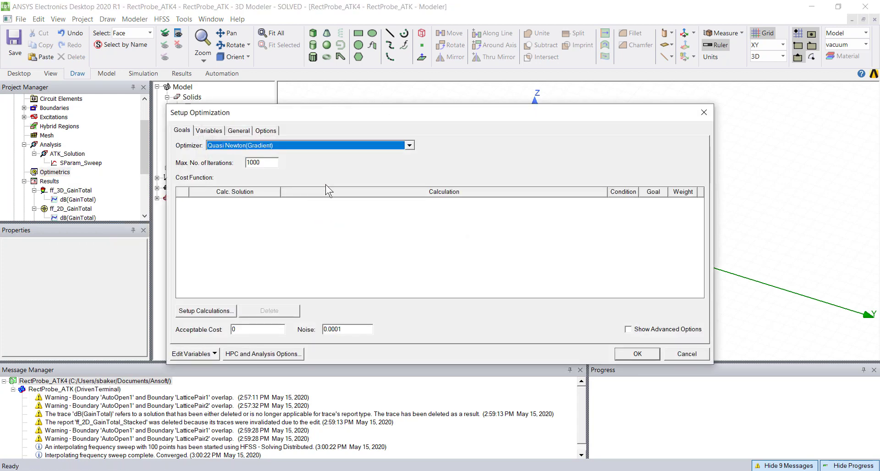
left_click(342, 147)
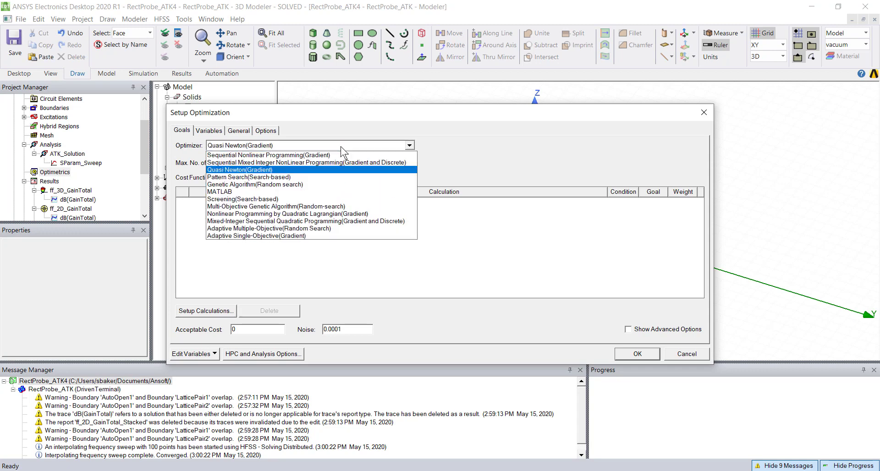
left_click(266, 185)
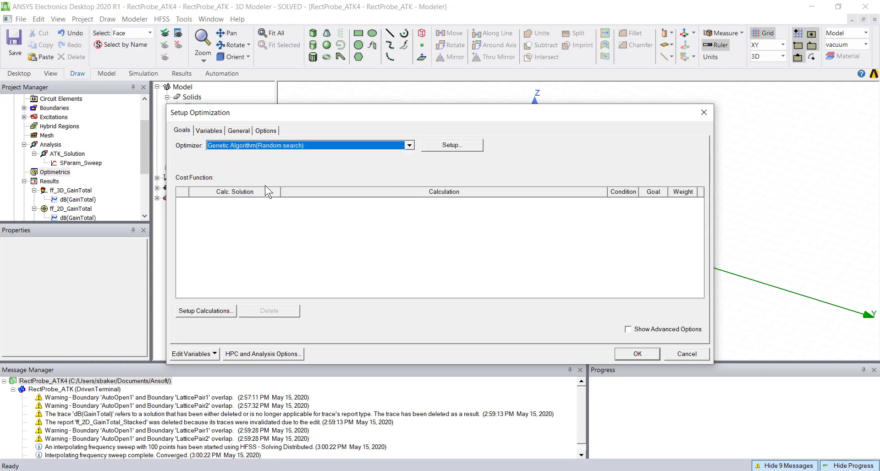
- Add a LastAdaptive dB(St(coax_pin_T1,coax_pin_T1)) calculation at 5GHz to the cost function
left_click(213, 310)
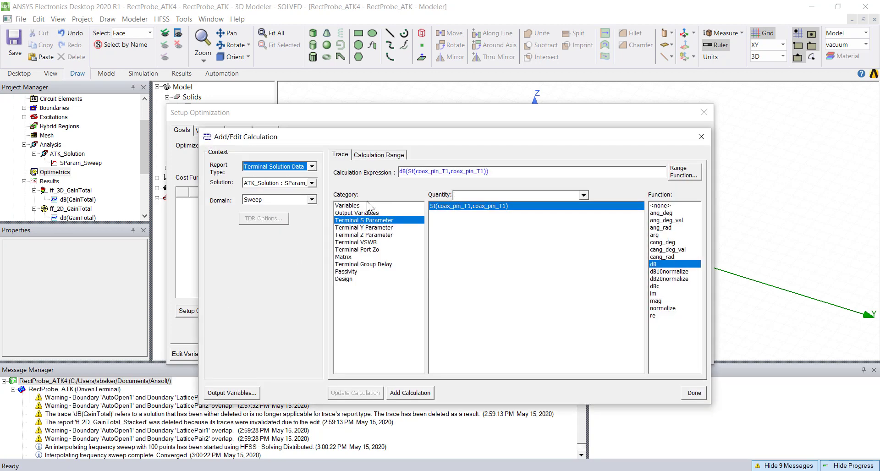
left_click_drag(400, 134, 294, 119)
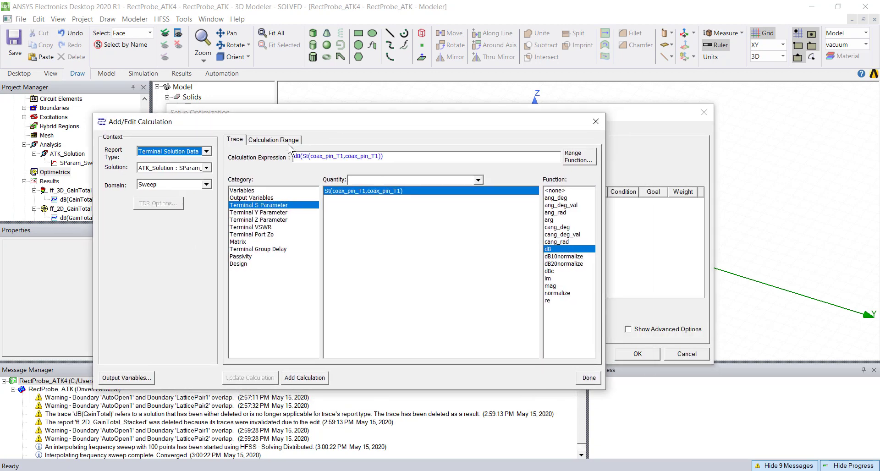
left_click(189, 168)
left_click(188, 177)
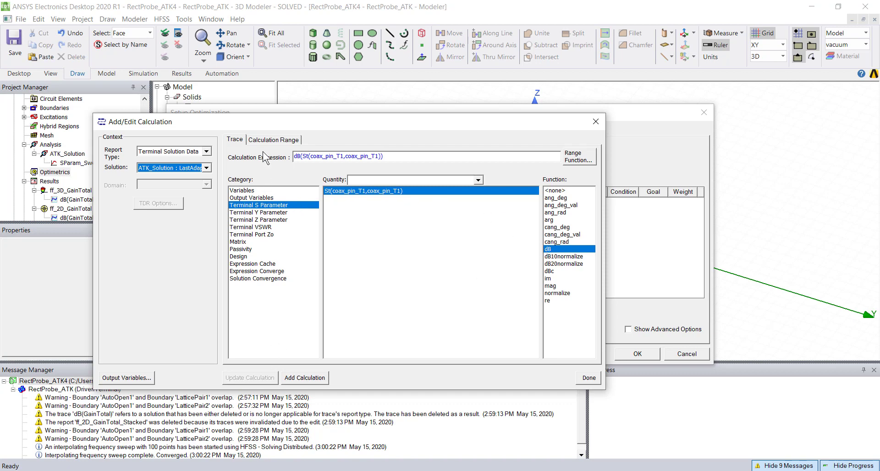
left_click(273, 139)
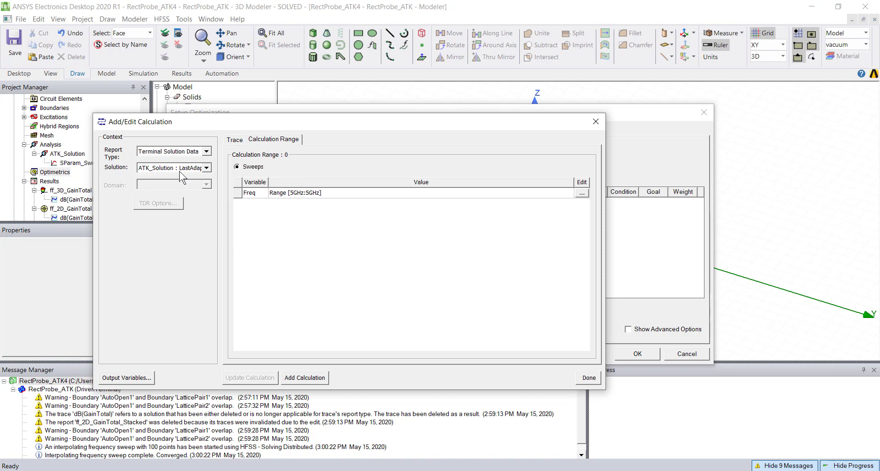
left_click(306, 378)
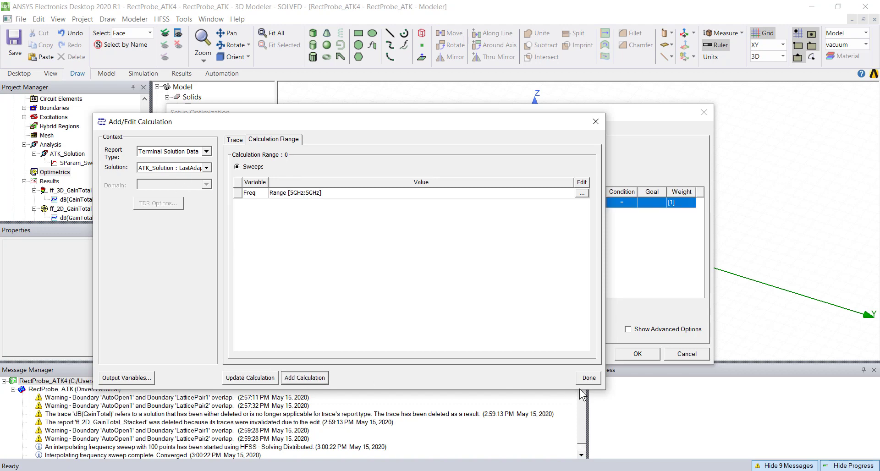
left_click(591, 379)
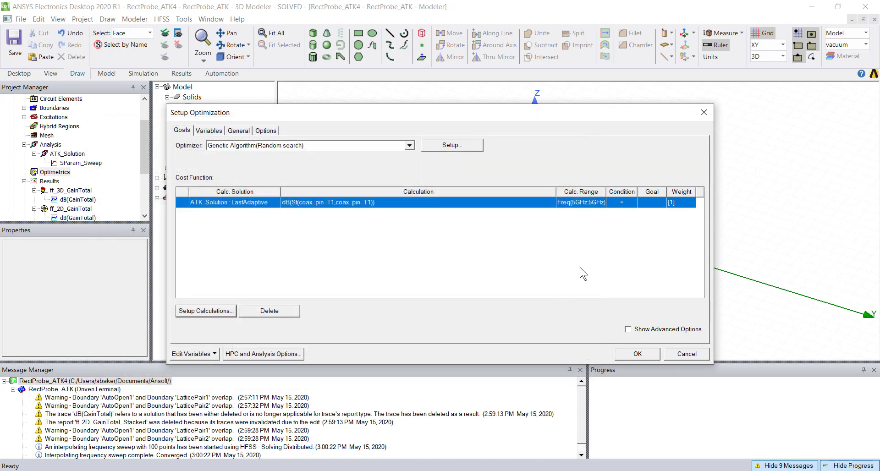
- Set the goal condition to <= with a numeric goal of -15
left_click(622, 202)
left_click(629, 215)
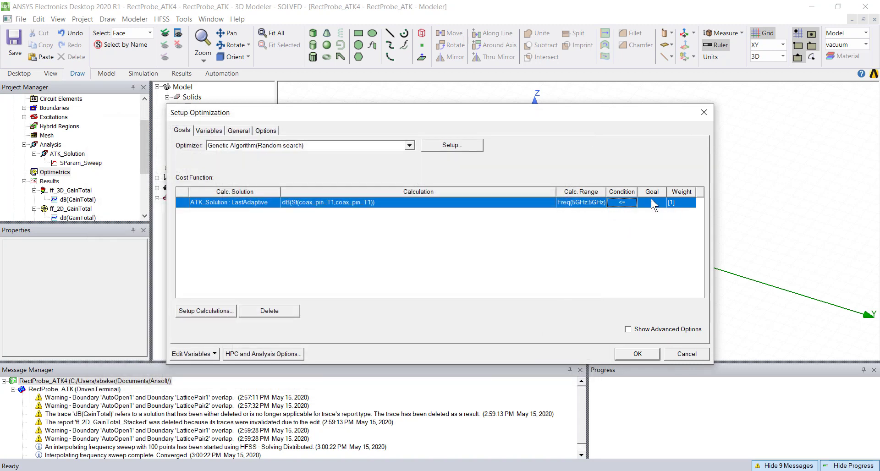
left_click(653, 206)
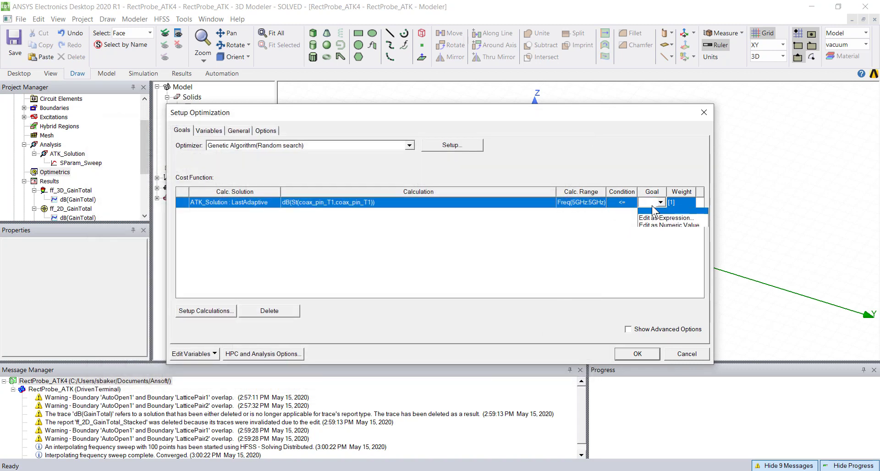
left_click(657, 229)
left_click(411, 221)
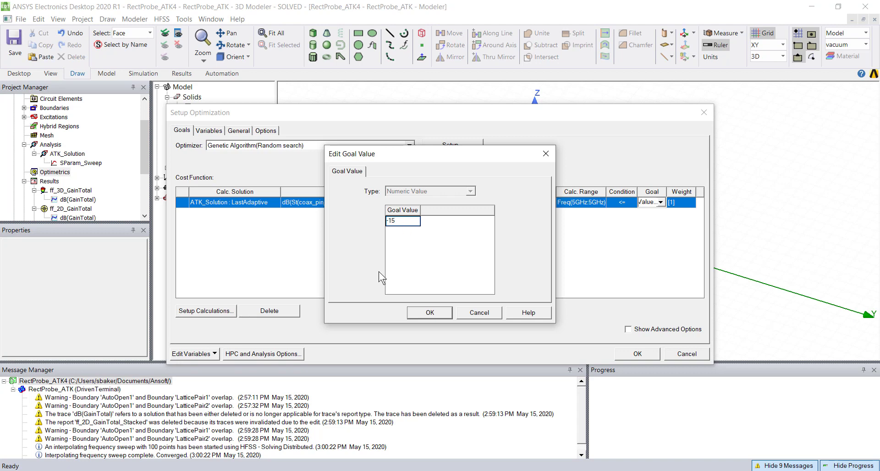
left_click(431, 313)
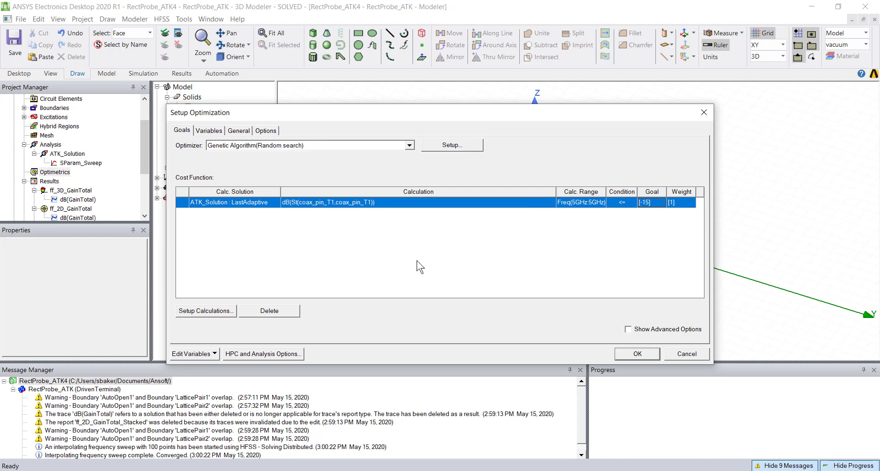
left_click(637, 354)
- Open OptimizationSetup1's cost-versus-evaluation result plot with a logarithmic cost axis
left_click(24, 172)
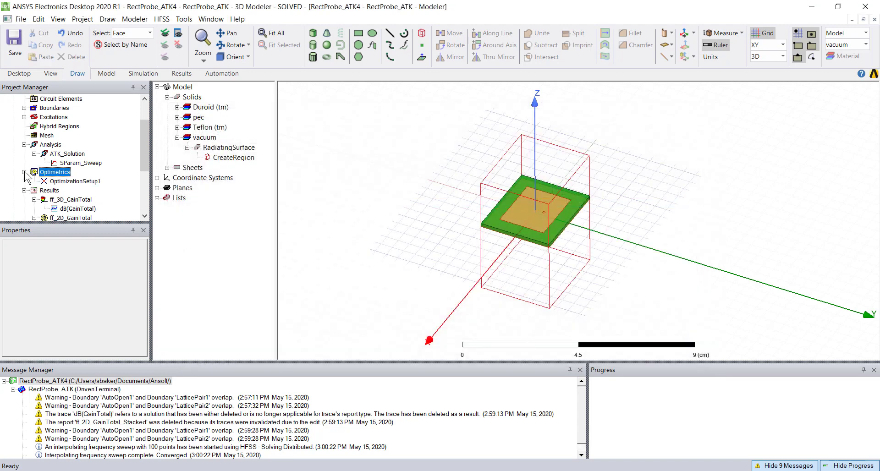
left_click(69, 181)
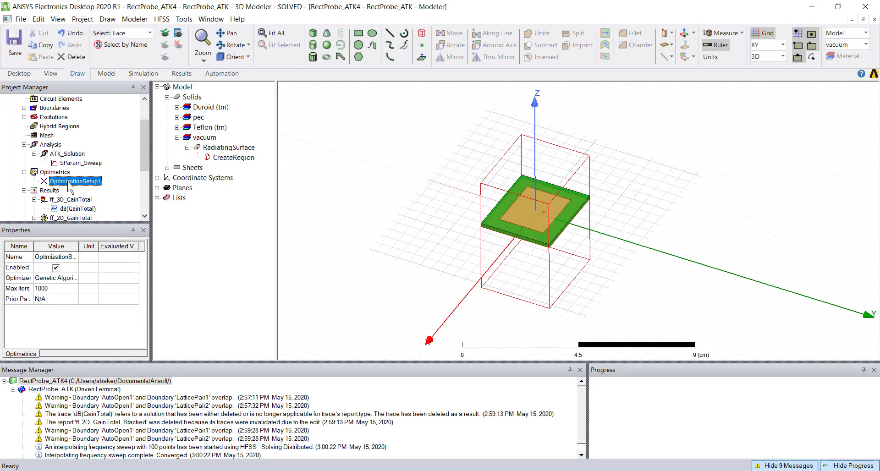
right_click(69, 181)
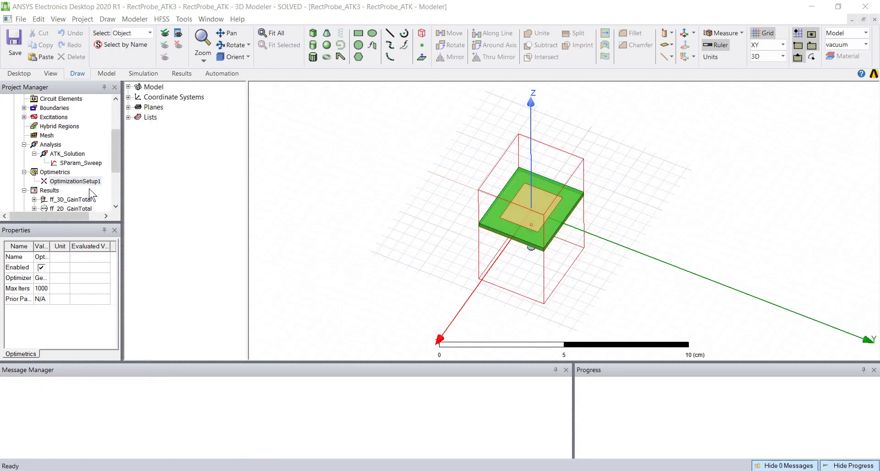
right_click(76, 182)
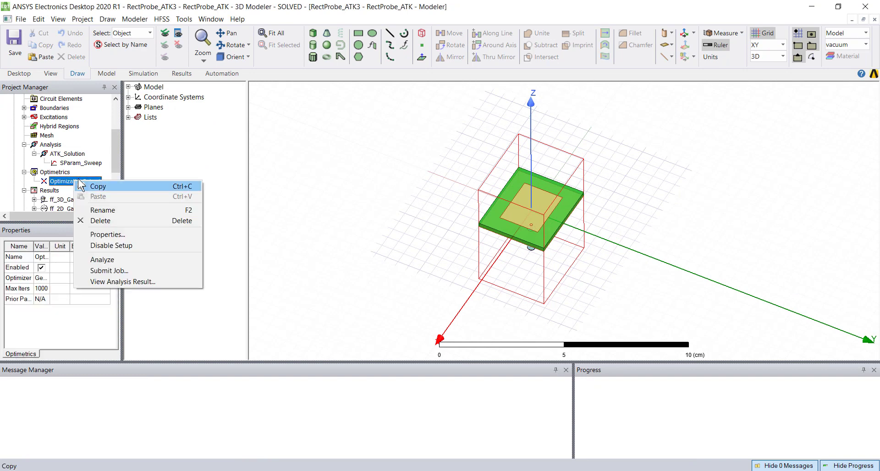
left_click(114, 281)
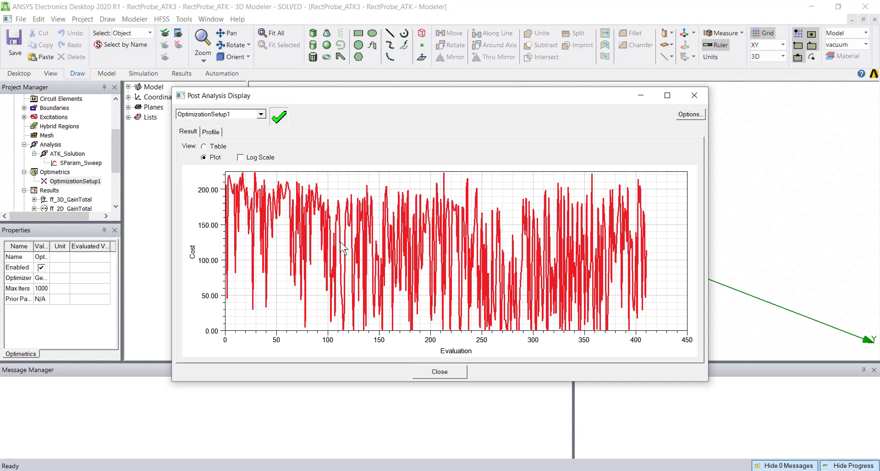
left_click(240, 157)
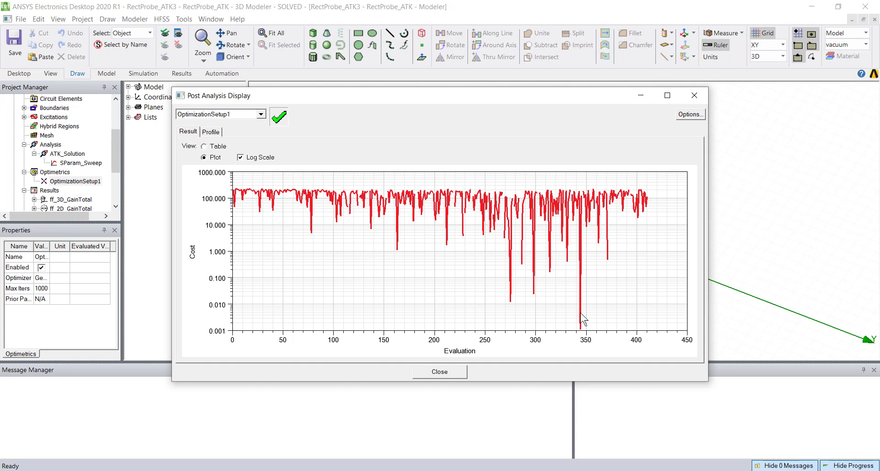
- Begin adding a marker to the cost plot
right_click(442, 305)
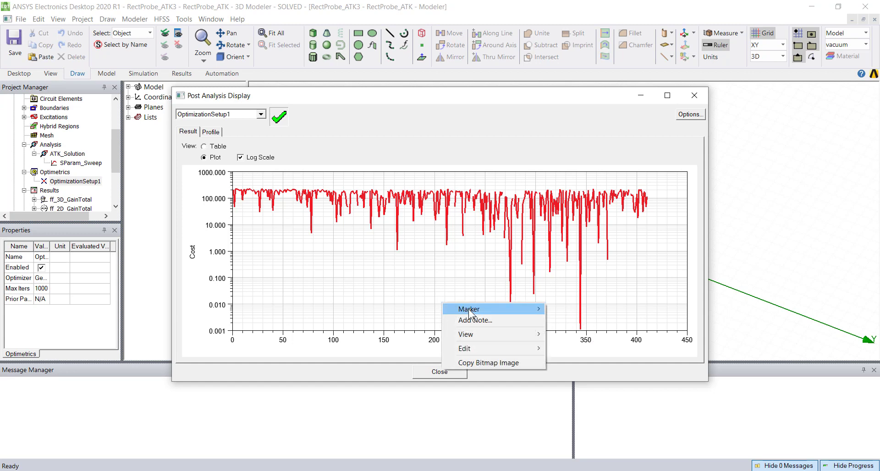
mouse_move(471, 314)
left_click(568, 76)
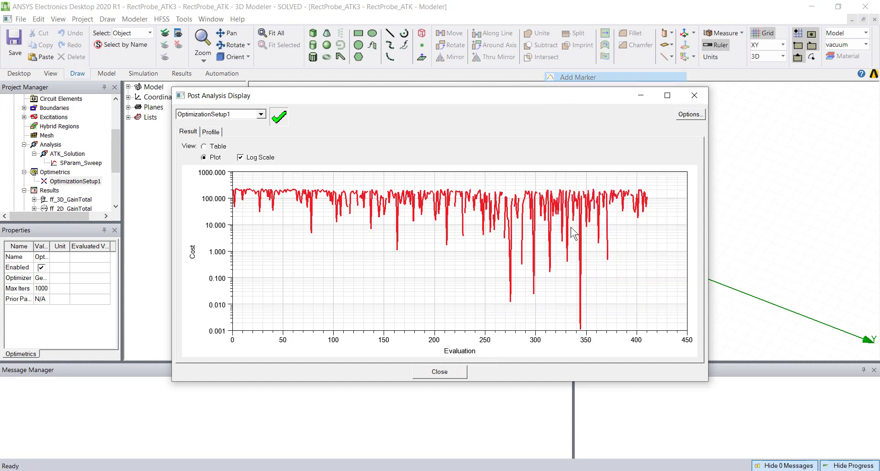
- Mark the lowest-cost dip and select evaluation 344 in the results table
left_click(576, 335)
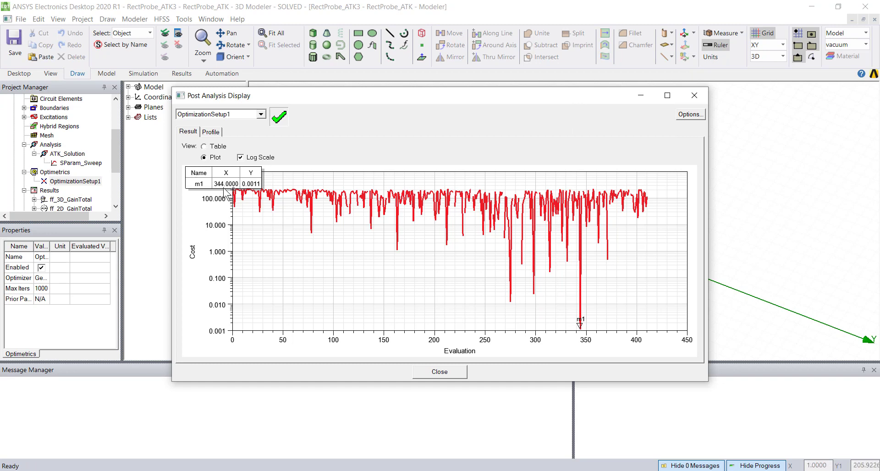
left_click(204, 146)
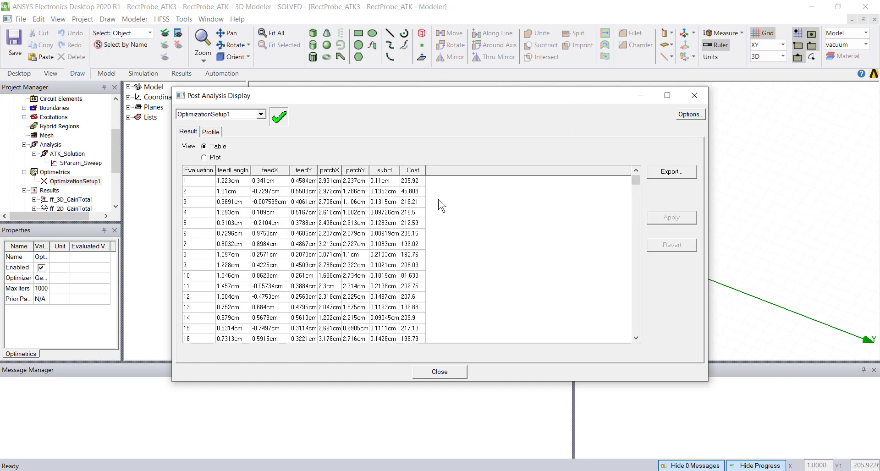
left_click_drag(636, 183, 637, 305)
left_click(195, 260)
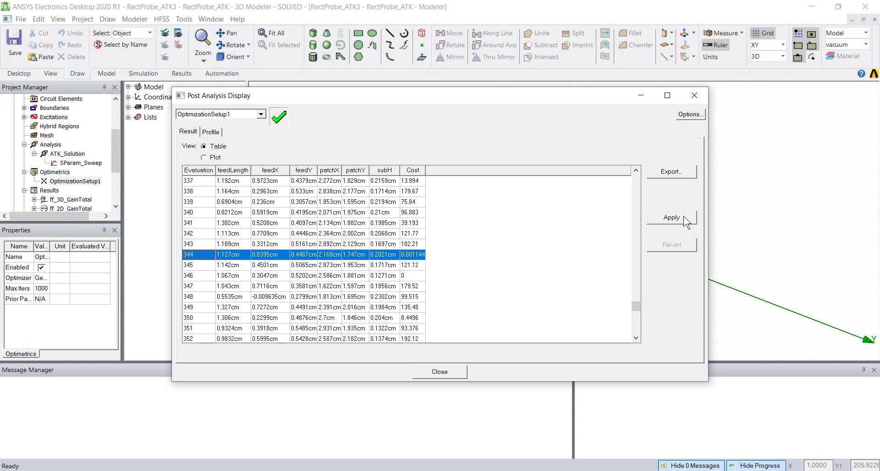
left_click(444, 375)
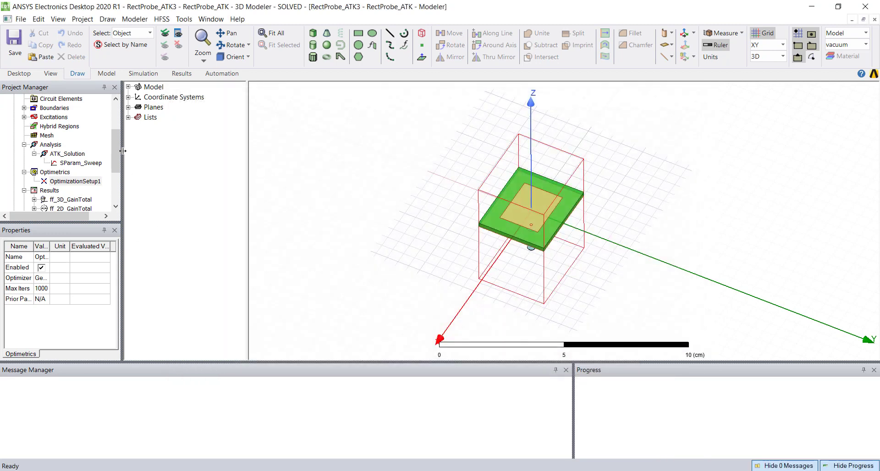
left_click_drag(116, 147, 117, 161)
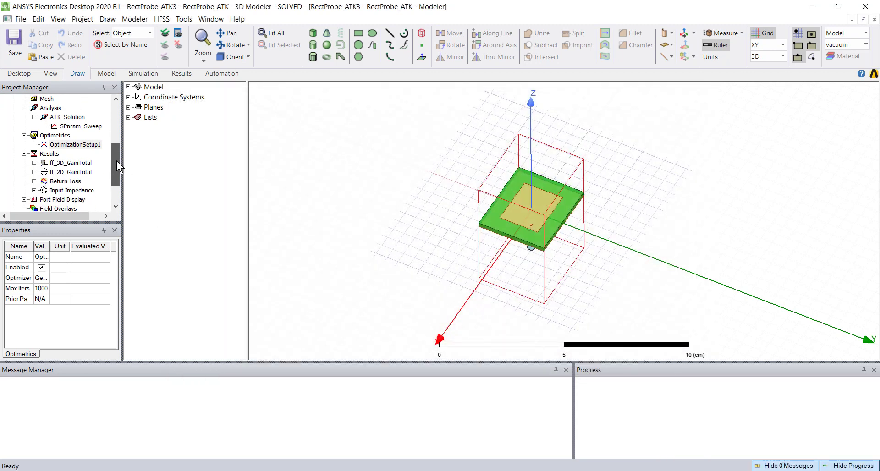
double_click(65, 182)
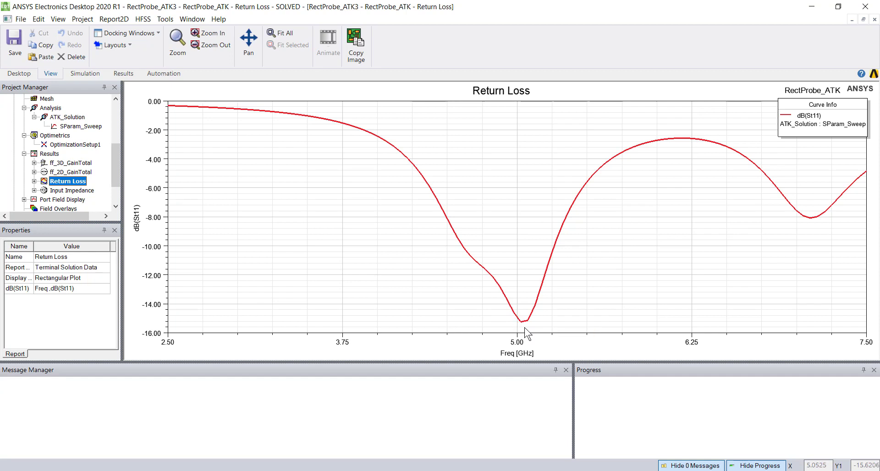
left_click_drag(113, 158, 114, 117)
double_click(53, 136)
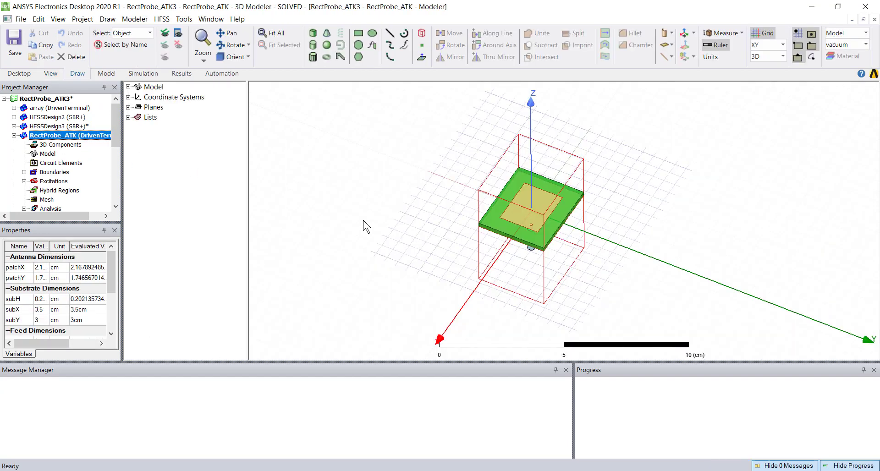
- Select all model objects and save them as the RectProbe_ATK 3D component
left_click(392, 232)
key("ctrl+a")
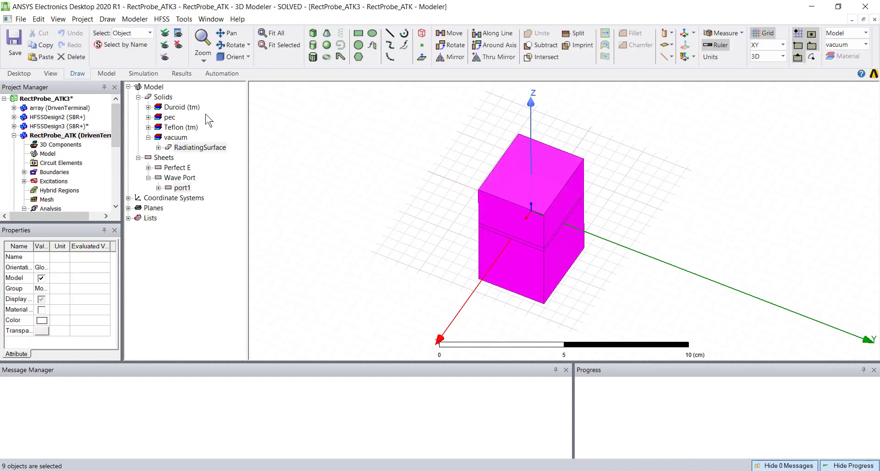
left_click(107, 19)
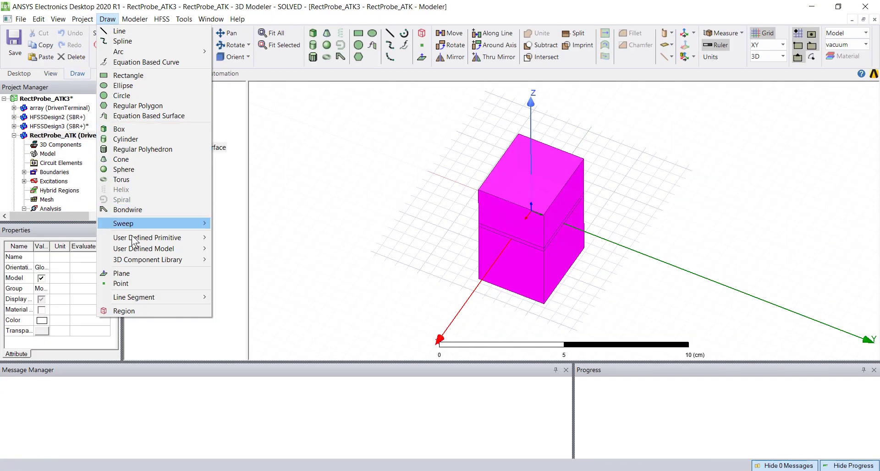
mouse_move(183, 259)
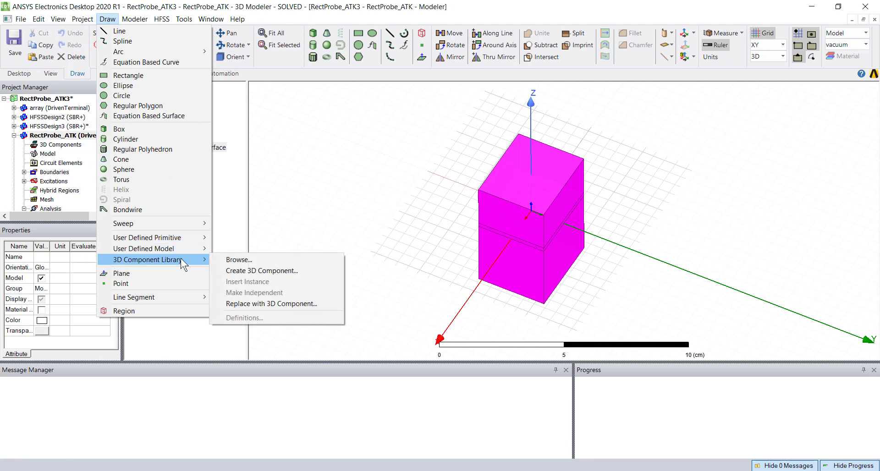
left_click(238, 271)
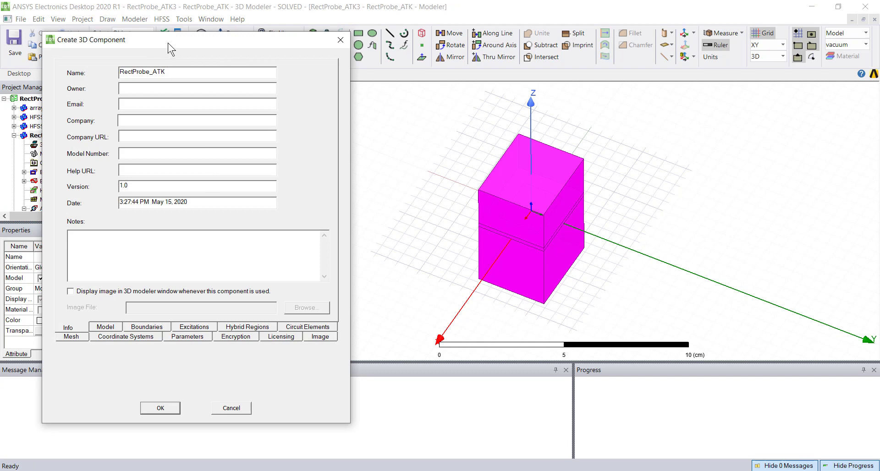
left_click_drag(168, 42, 205, 38)
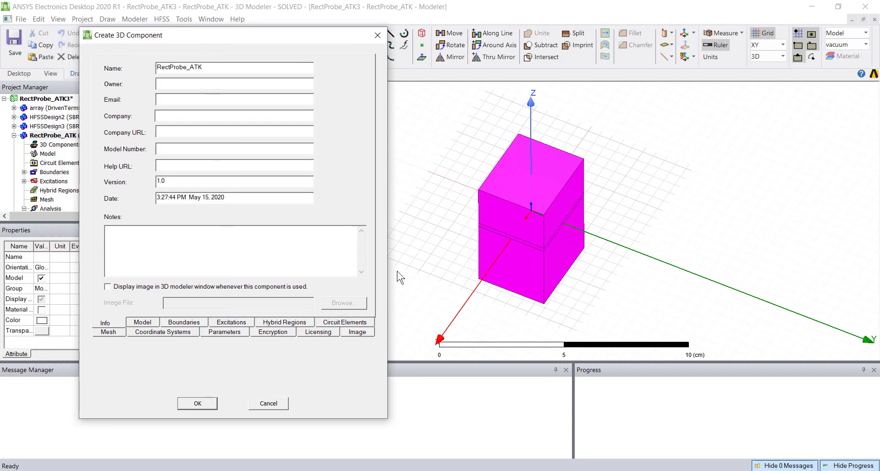
left_click(205, 403)
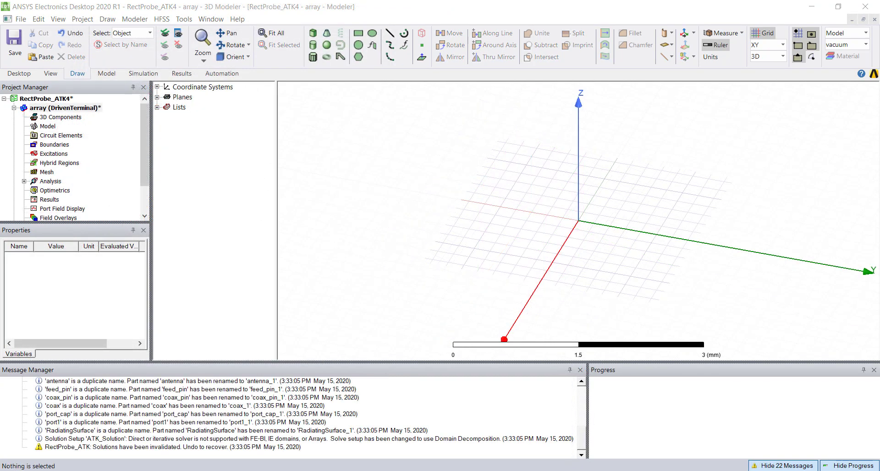
- Insert RectProbe_ATK2.a3dcomp with its optimized parameters into the array design
right_click(50, 118)
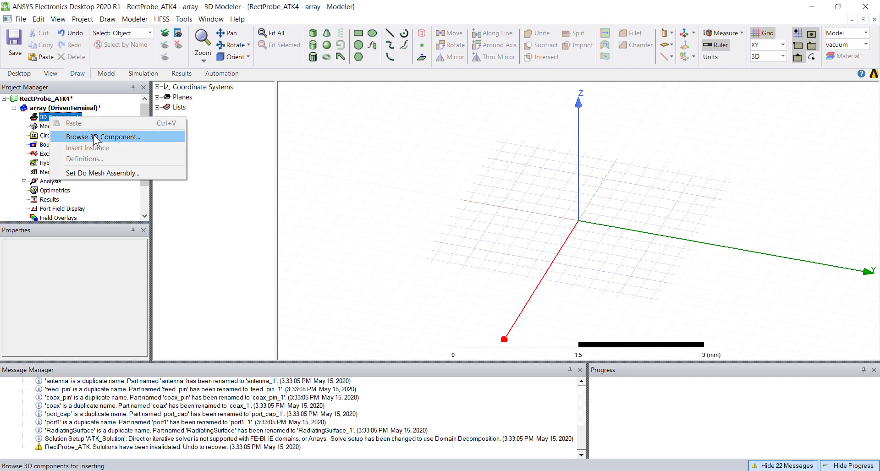
left_click(94, 134)
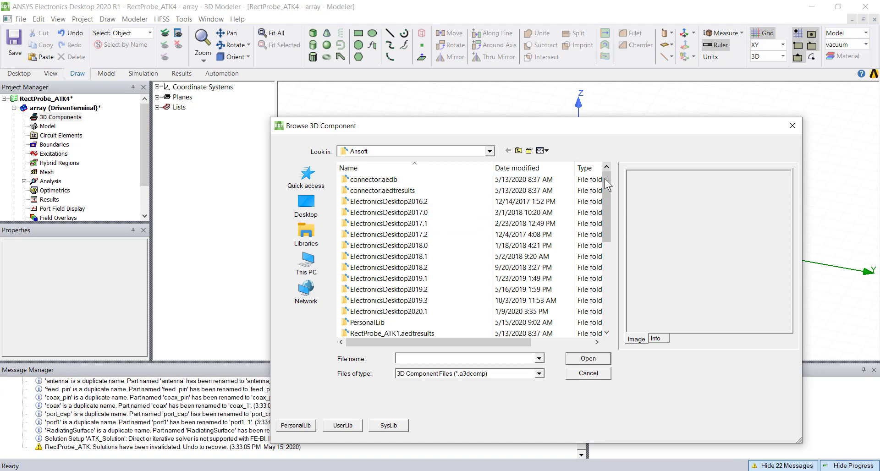
left_click_drag(604, 179, 571, 288)
left_click(380, 322)
left_click(589, 358)
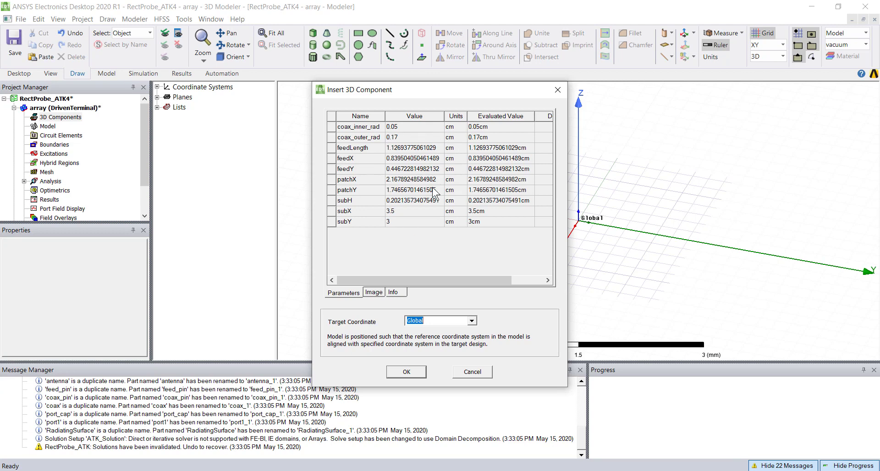
left_click(406, 373)
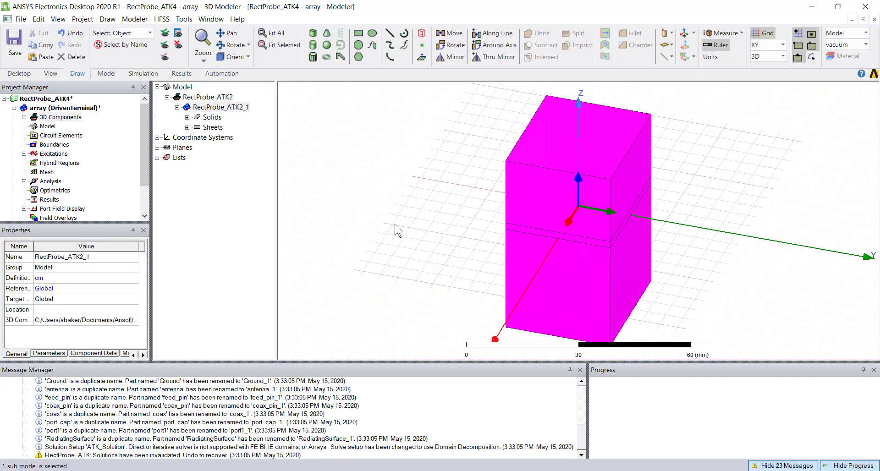
left_click(426, 212)
left_click_drag(435, 192, 436, 209, "alt")
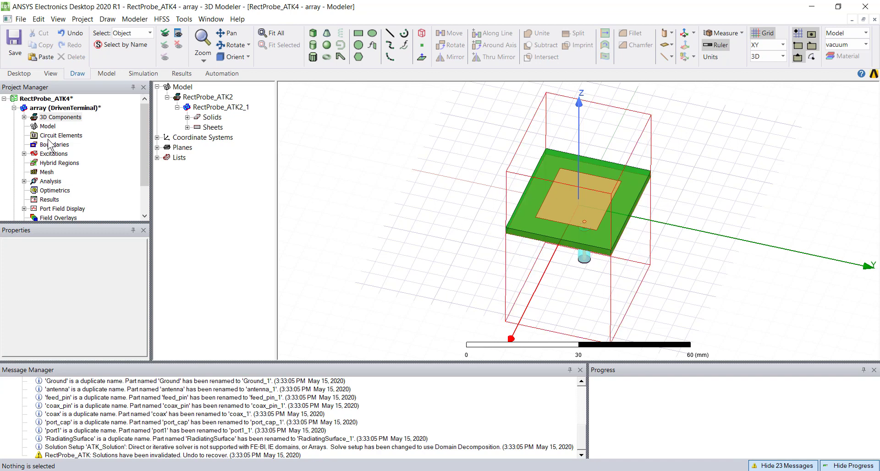
- Start a new array with B vector size 4, using RectProbe_ATK2_1 as the unit cell
right_click(47, 126)
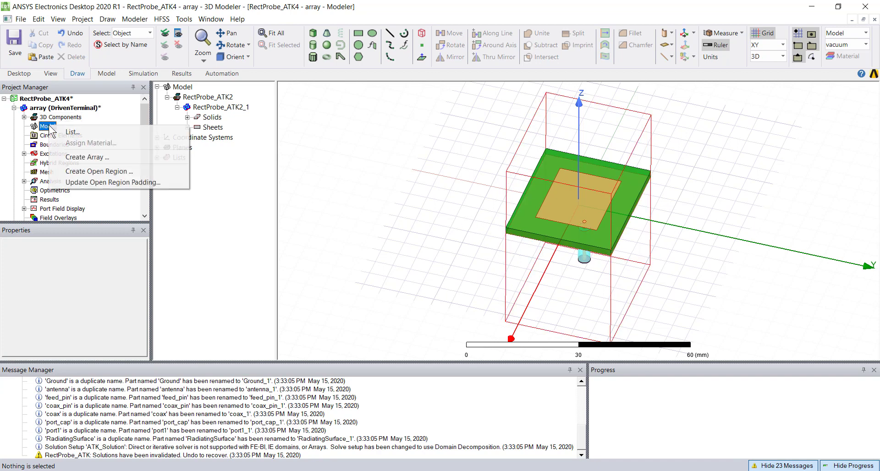
left_click(102, 157)
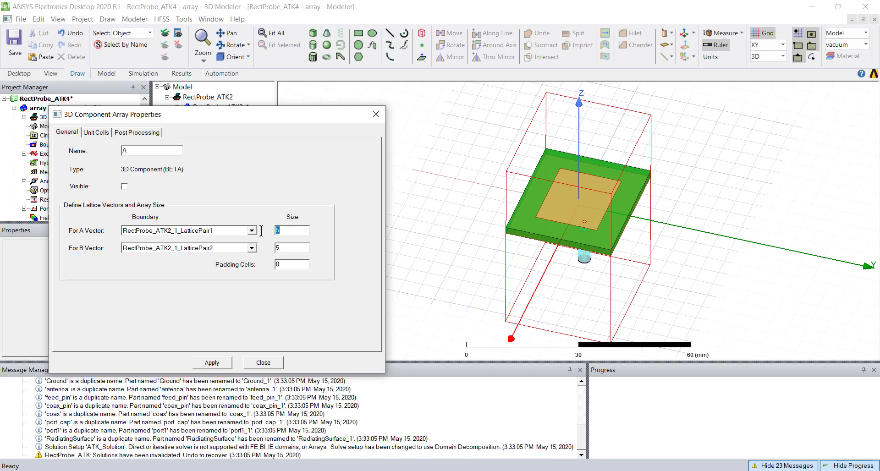
type("4")
left_click(96, 132)
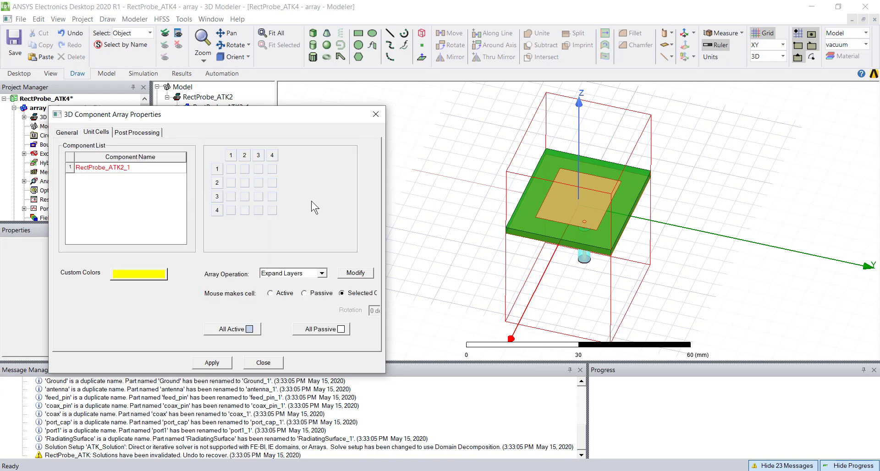
left_click(104, 167)
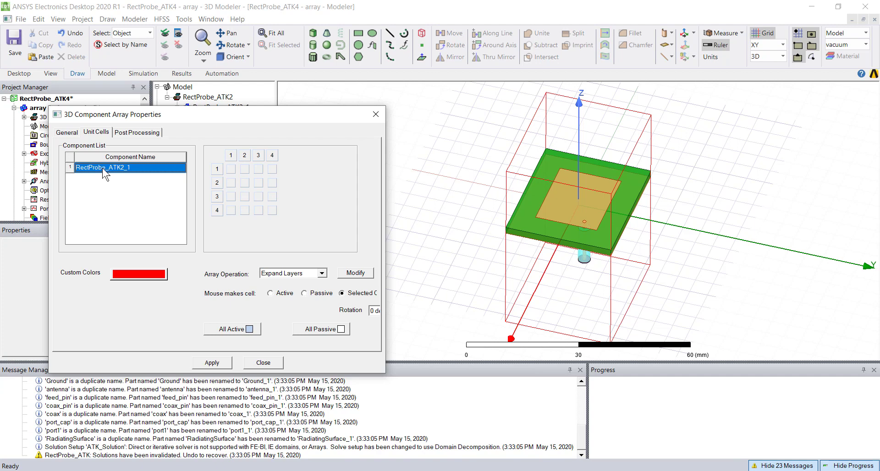
- Fill all 16 cells of the 4x4 grid with RectProbe_ATK2_1 and apply
left_click(231, 168)
left_click(245, 168)
left_click(259, 168)
left_click(272, 169)
left_click(231, 182)
left_click(245, 182)
left_click(259, 183)
left_click(272, 183)
left_click(231, 196)
left_click(245, 196)
left_click(259, 197)
left_click(273, 196)
left_click(231, 210)
left_click(245, 210)
left_click(258, 210)
left_click(274, 211)
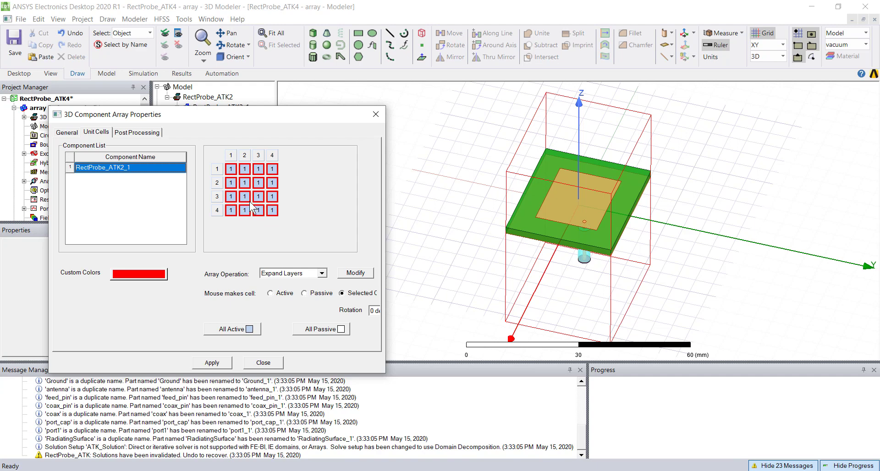
mouse_move(230, 196)
left_click(212, 362)
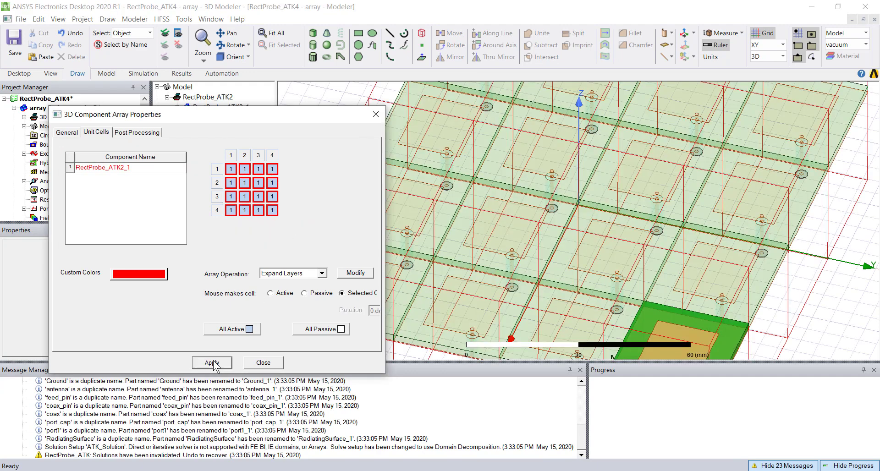
- Close the array settings and tilt the view down onto the 4x4 array
left_click(271, 365)
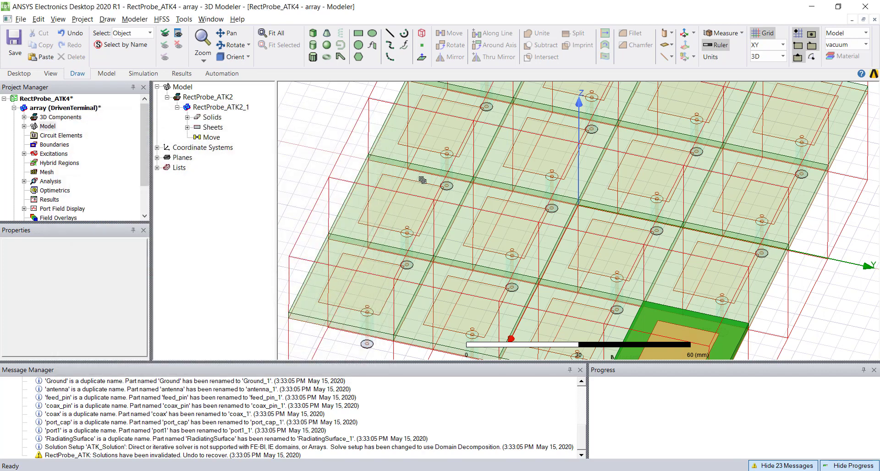
scroll(427, 202, "down", 5)
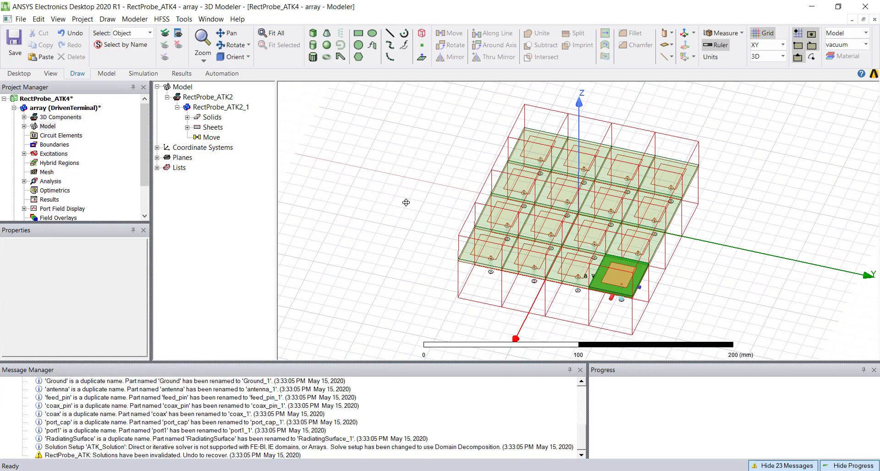
left_click_drag(418, 185, 413, 215, "alt")
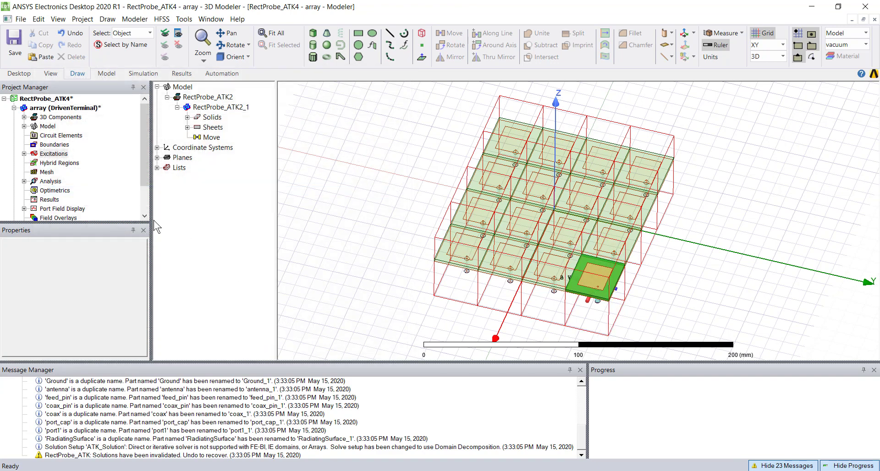
- Review the 5 GHz ATK_Solution setup unchanged, then analyze the array with it
left_click(24, 181)
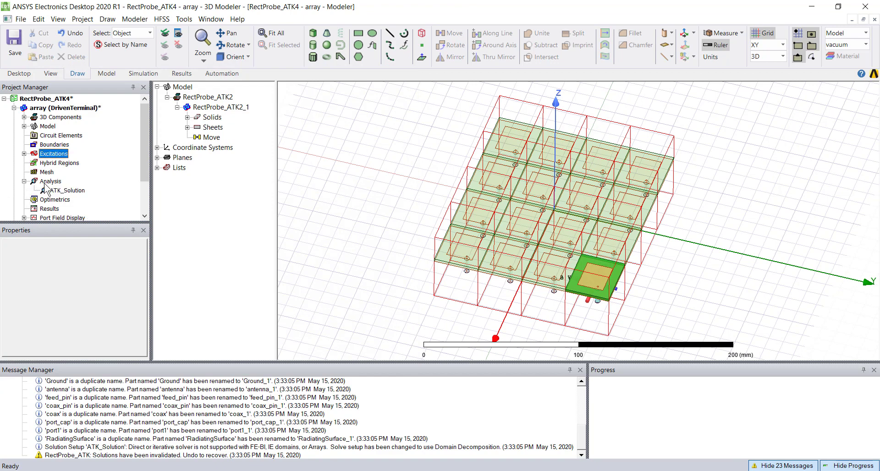
double_click(67, 191)
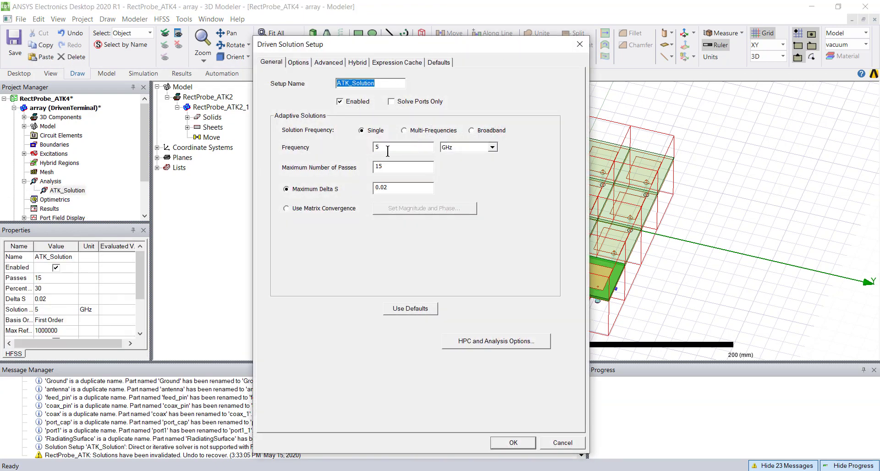
left_click(549, 443)
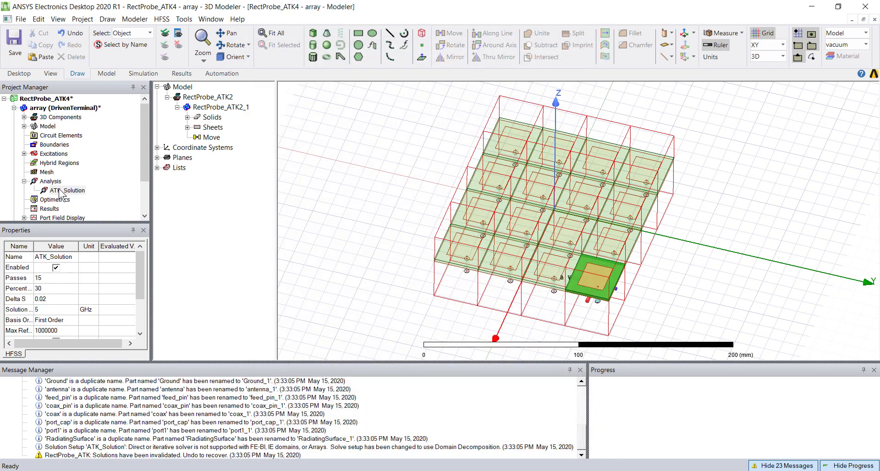
right_click(59, 193)
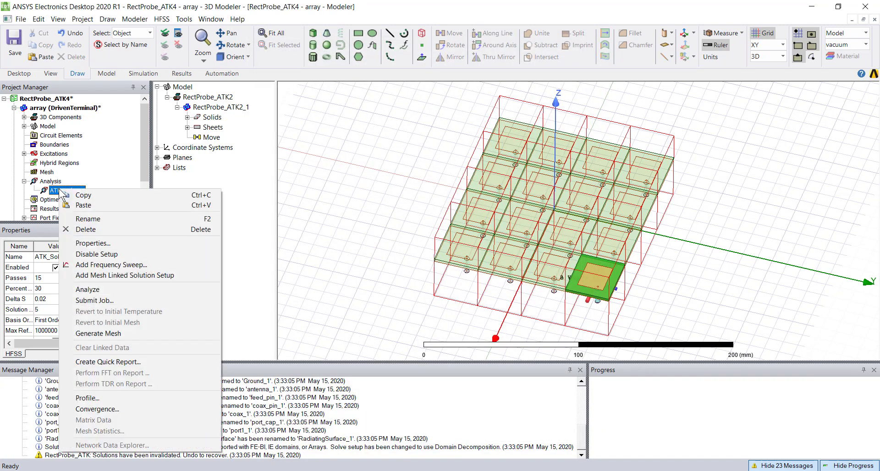
left_click(96, 293)
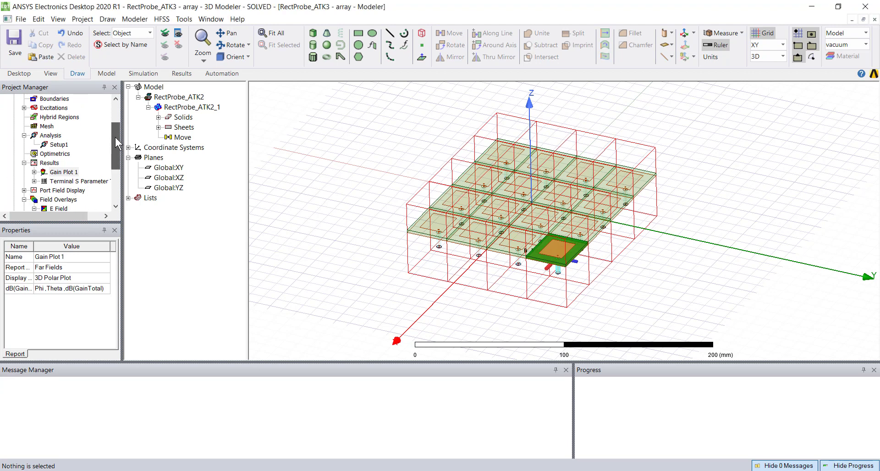
- Open Gain Plot 1's 3D pattern and overlay it on the 4x4 array in the modeler
double_click(62, 172)
left_click_drag(371, 216, 366, 194)
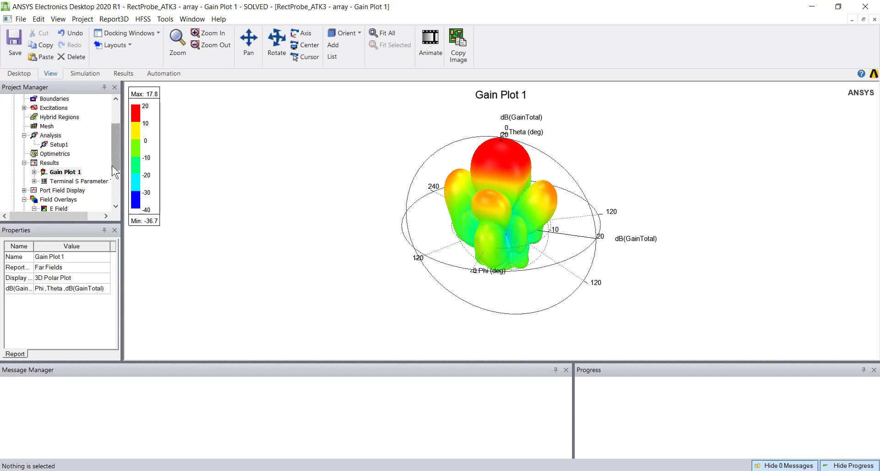
right_click(62, 173)
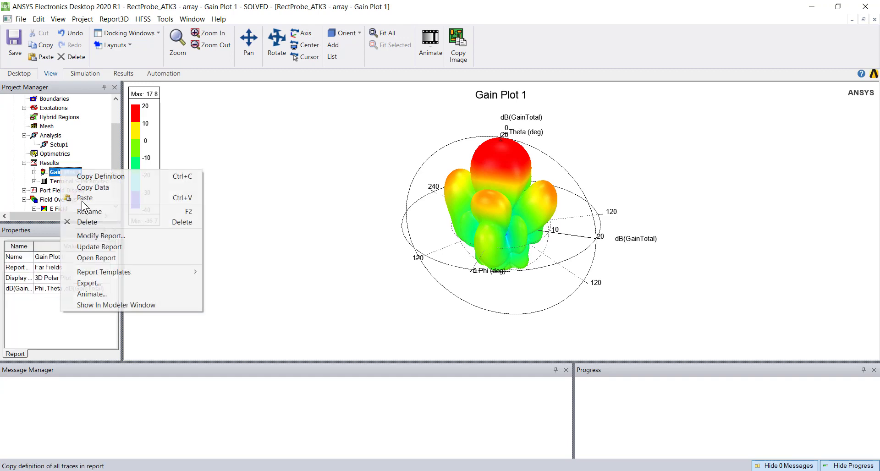
left_click(97, 305)
scroll(59, 138, "up", 2)
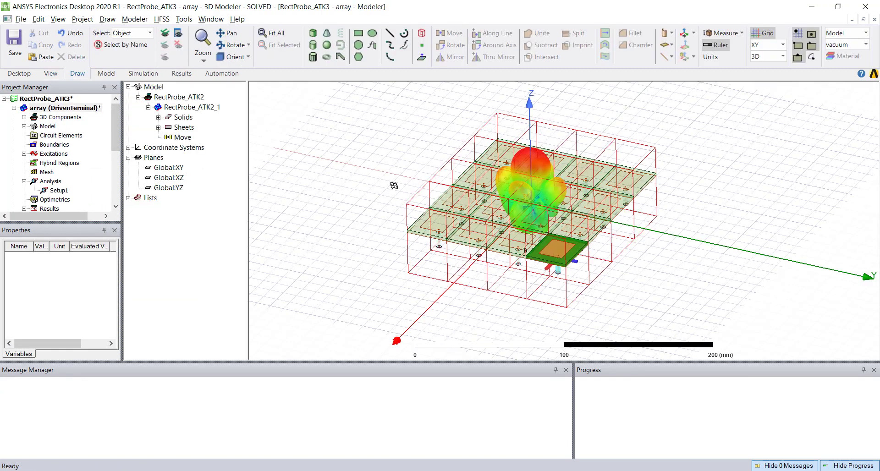
- Overlay the Mag_E1 E-field magnitude on the array and animate it over phase
left_click_drag(400, 180, 275, 187, "alt")
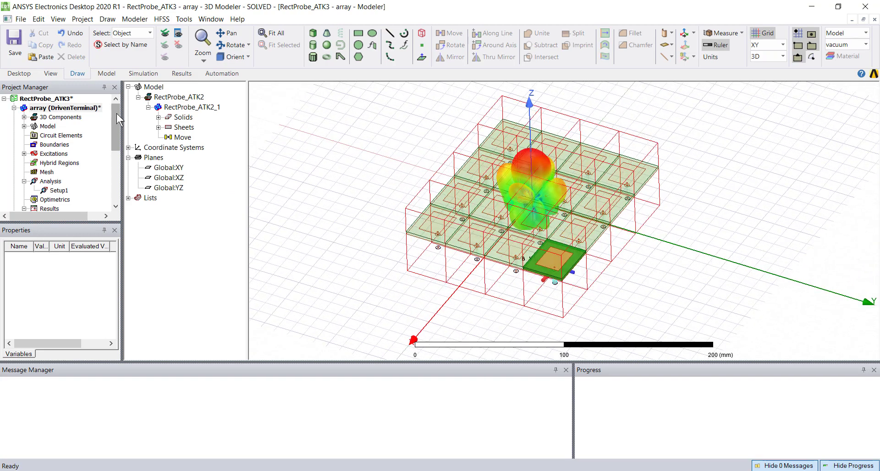
left_click_drag(116, 114, 114, 151)
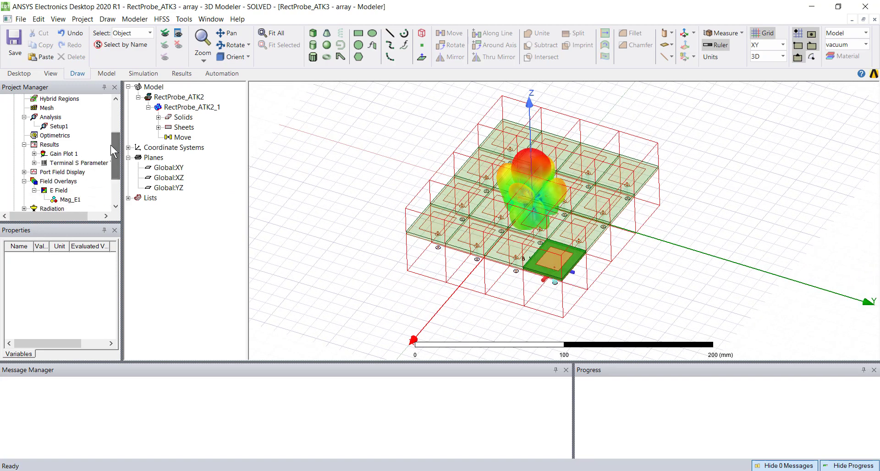
left_click(71, 201)
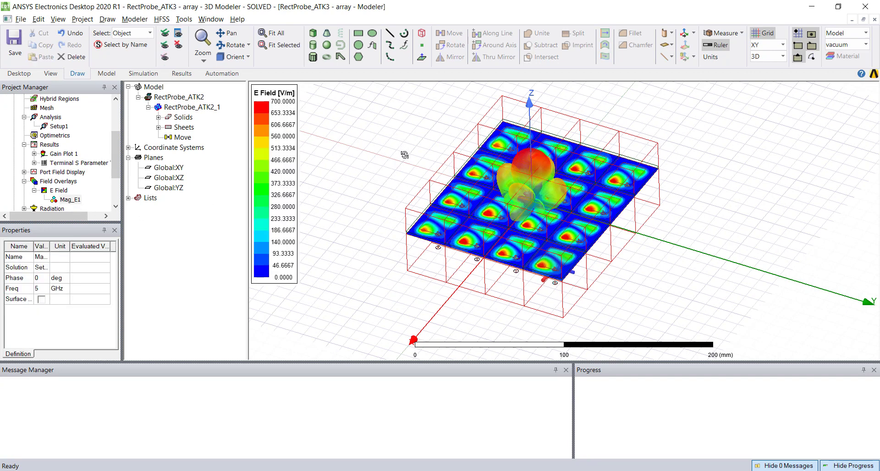
left_click_drag(405, 156, 284, 211, "alt")
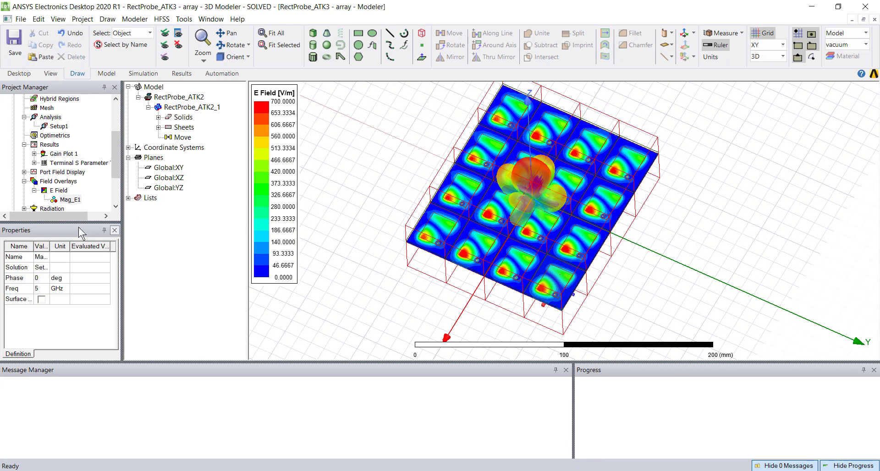
right_click(58, 190)
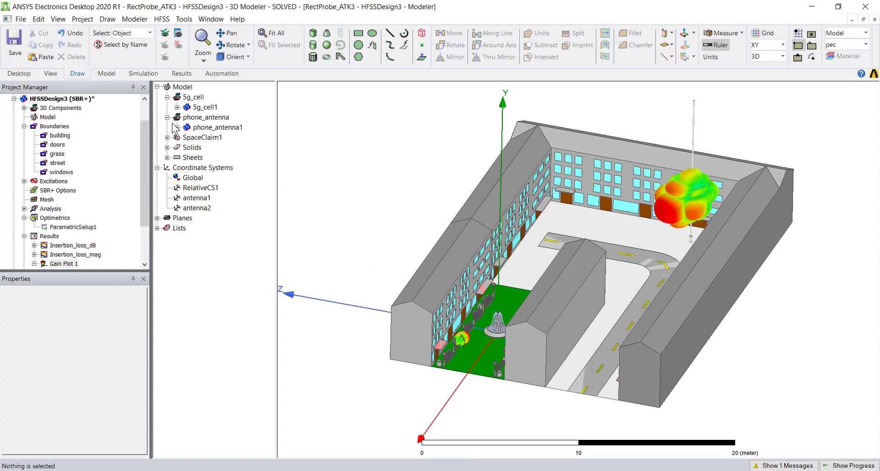
- Bring up the Model ribbon tools in the HFSSDesign3 SBR+ design
left_click(107, 74)
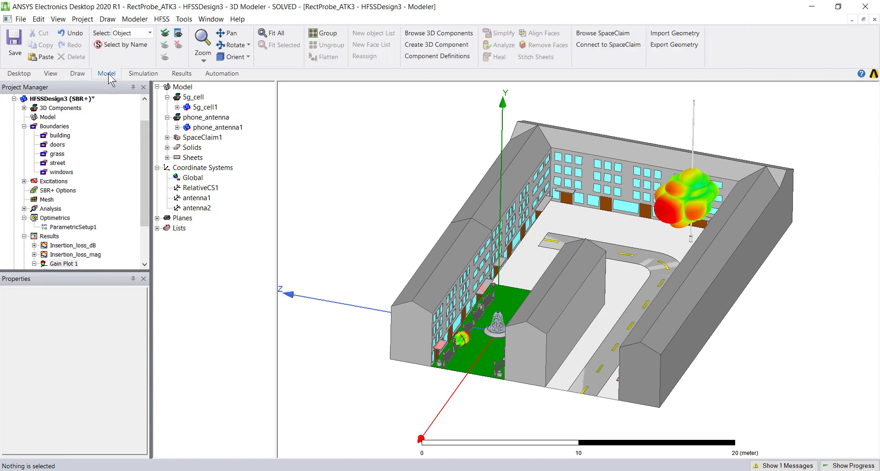
left_click(608, 44)
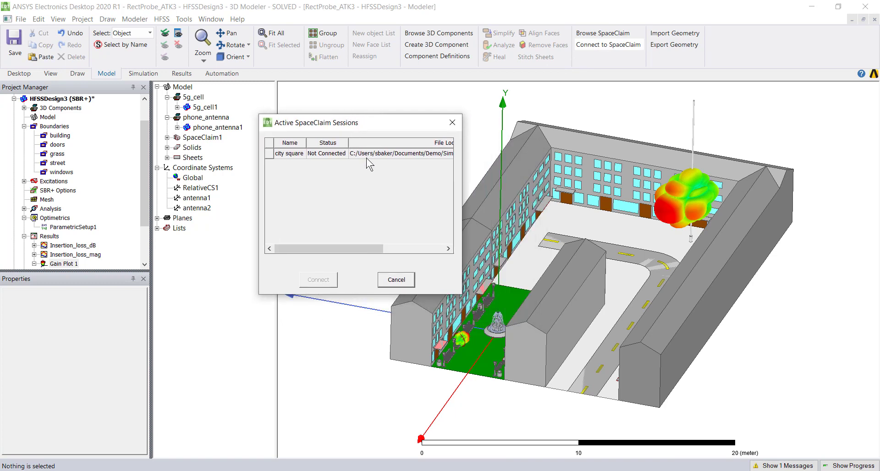
left_click(397, 280)
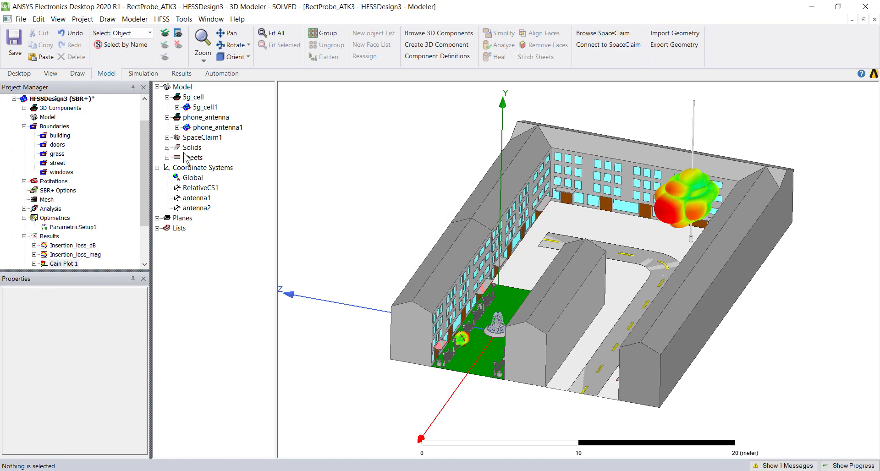
left_click(202, 138)
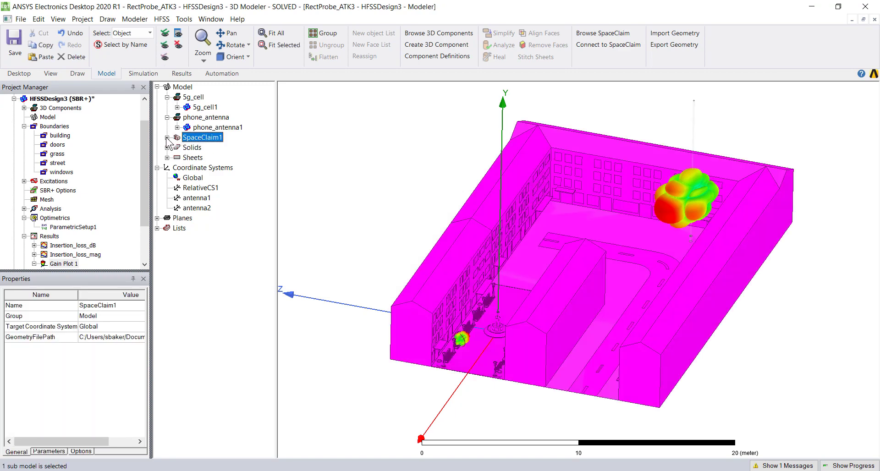
left_click(359, 187)
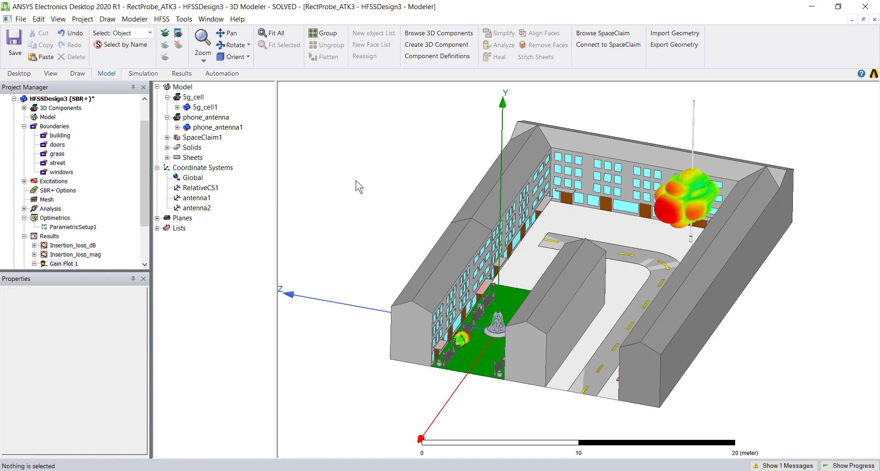
- Inspect the antenna1 and antenna2 coordinate systems' Euler angles, then clear the selection
left_click(197, 198)
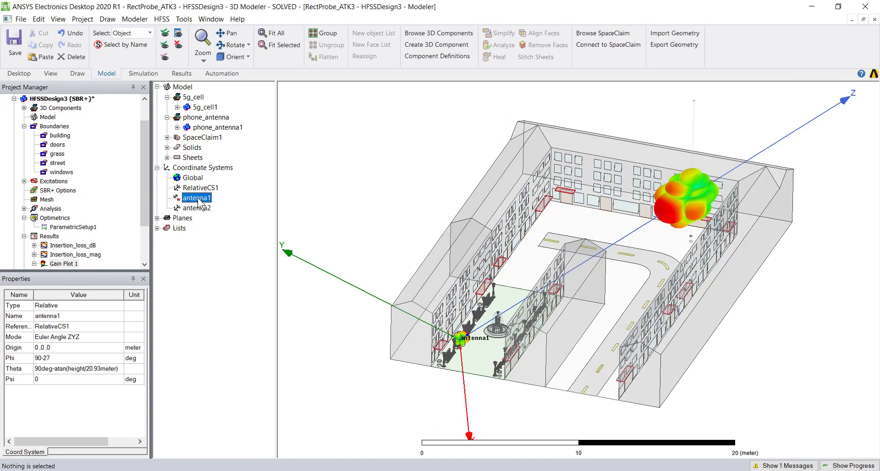
left_click(198, 209)
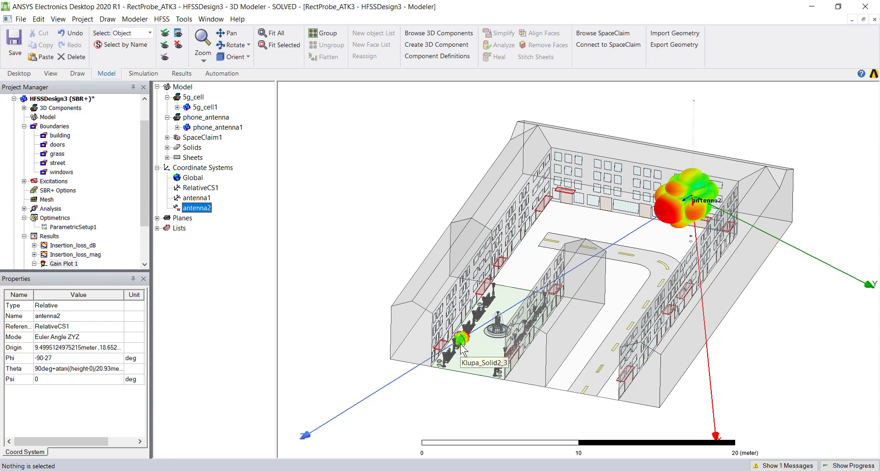
left_click(339, 282)
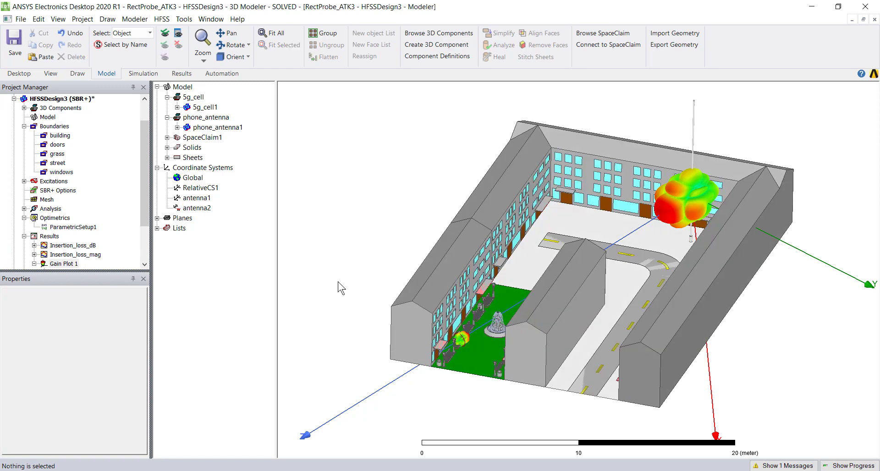
- Start linking an antenna from this project's 'array' design, then cancel without creating the link
right_click(54, 183)
mouse_move(90, 190)
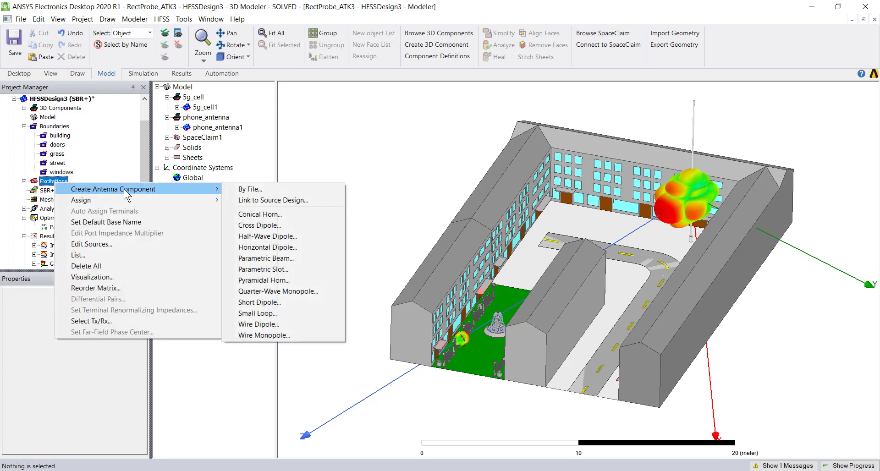
left_click(259, 200)
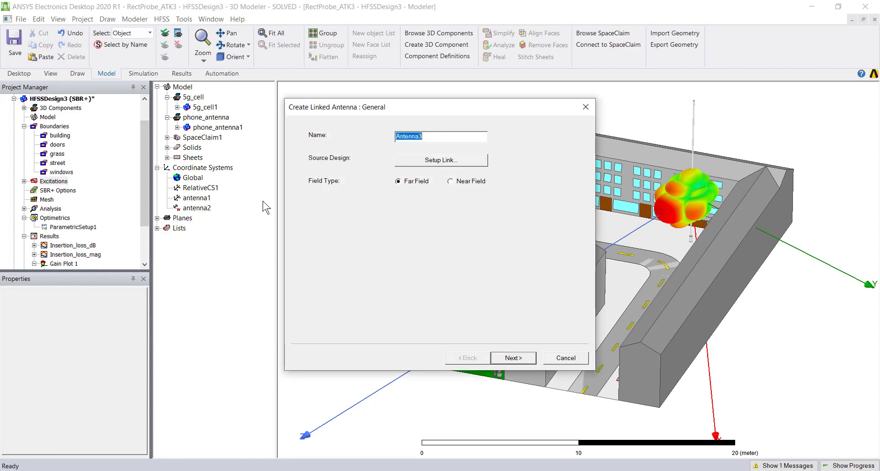
left_click(438, 160)
left_click(364, 173)
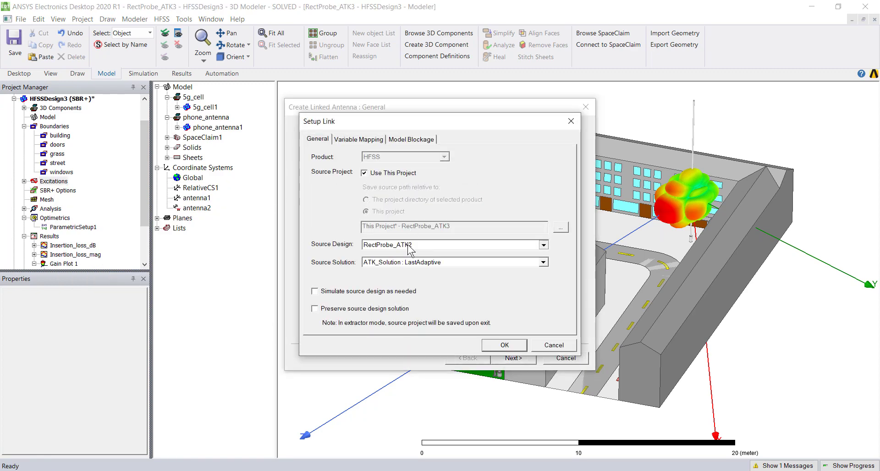
left_click(411, 244)
left_click(390, 262)
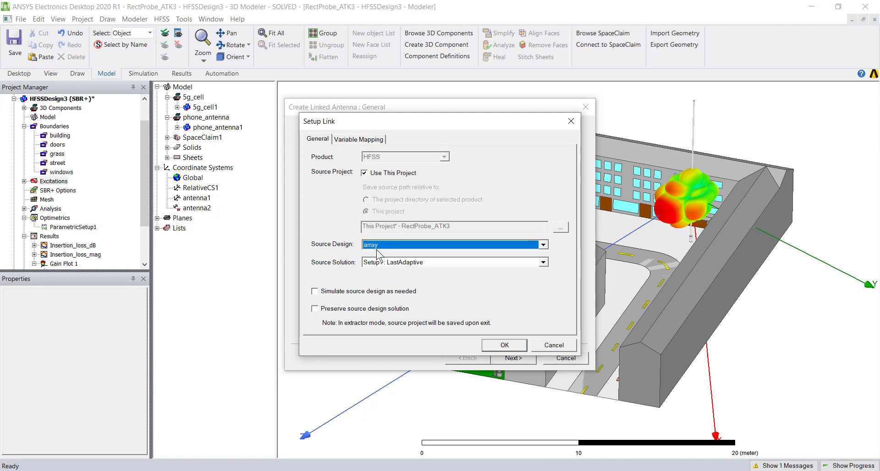
left_click(556, 344)
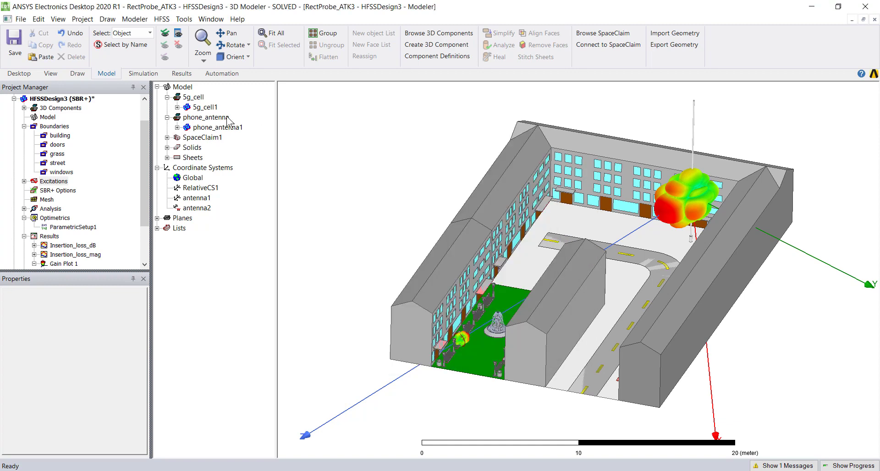
left_click(59, 135)
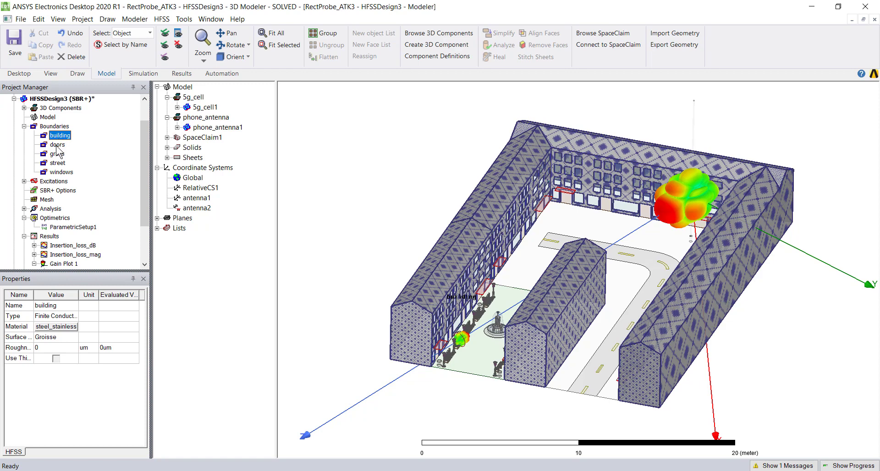
left_click(57, 153)
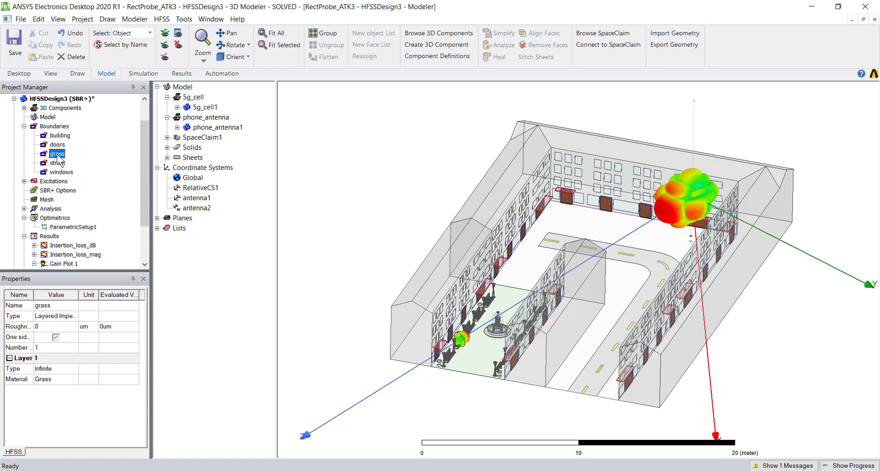
left_click(57, 163)
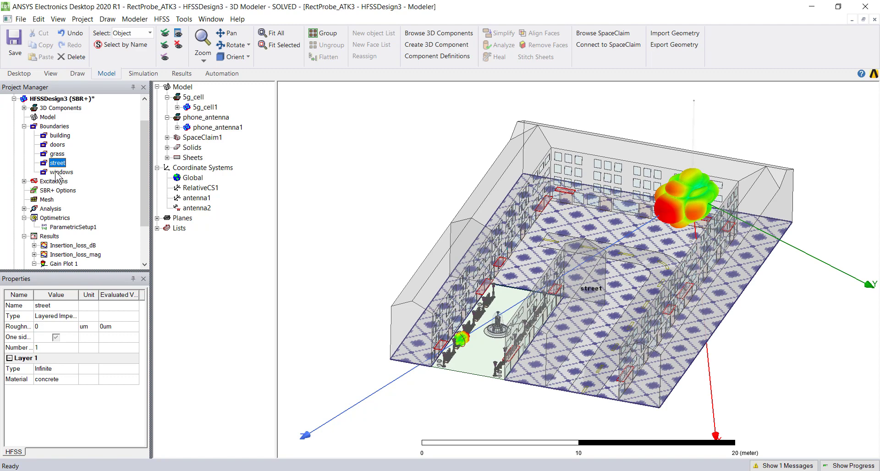
left_click(56, 173)
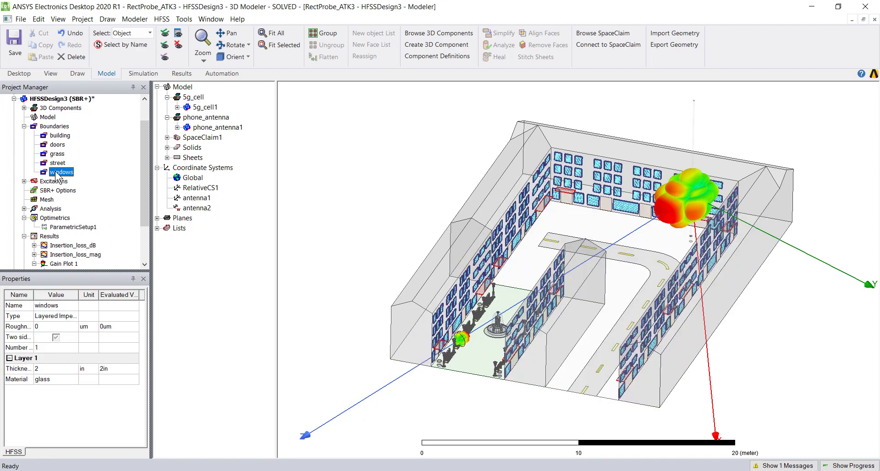
left_click(324, 195)
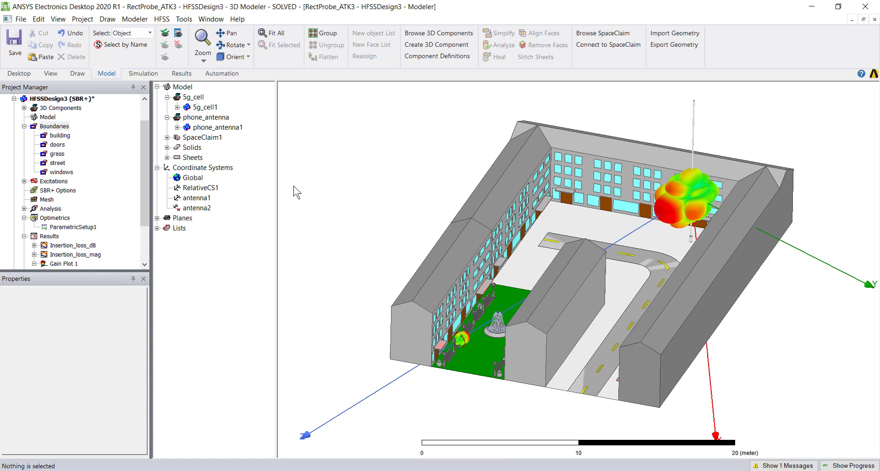
- Set HFSSDesign3's height variable to 10 meter to raise the small-cell antenna
left_click(49, 100)
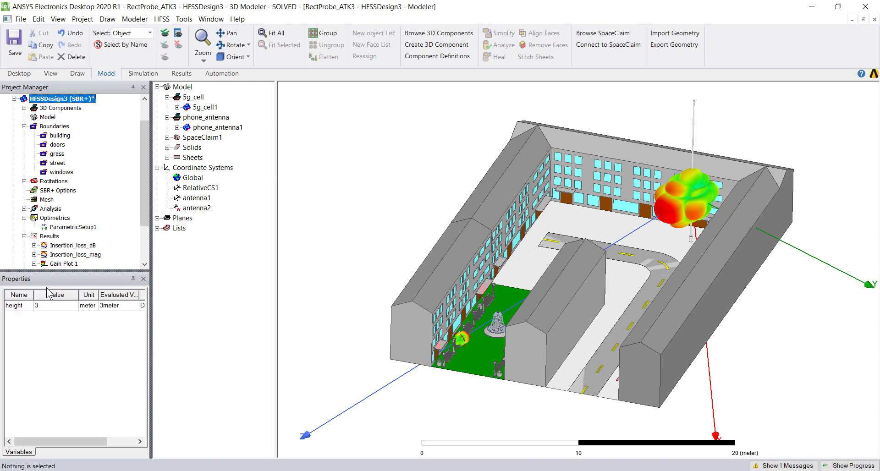
left_click(49, 306)
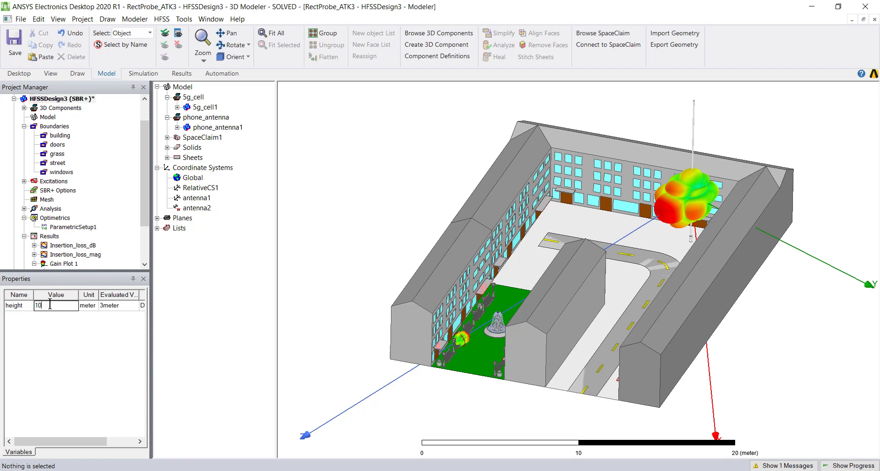
key("Return")
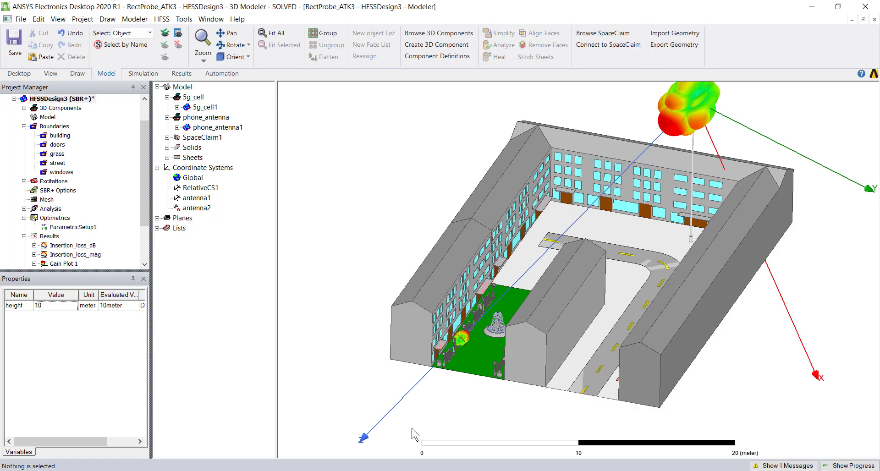
left_click_drag(458, 424, 597, 368, "alt")
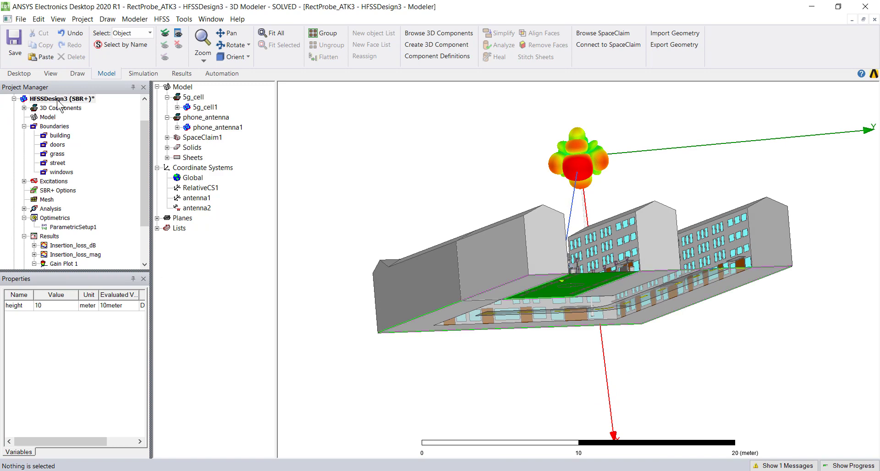
- Change the height variable to 5 meter
left_click(48, 310)
type("5")
key("Return")
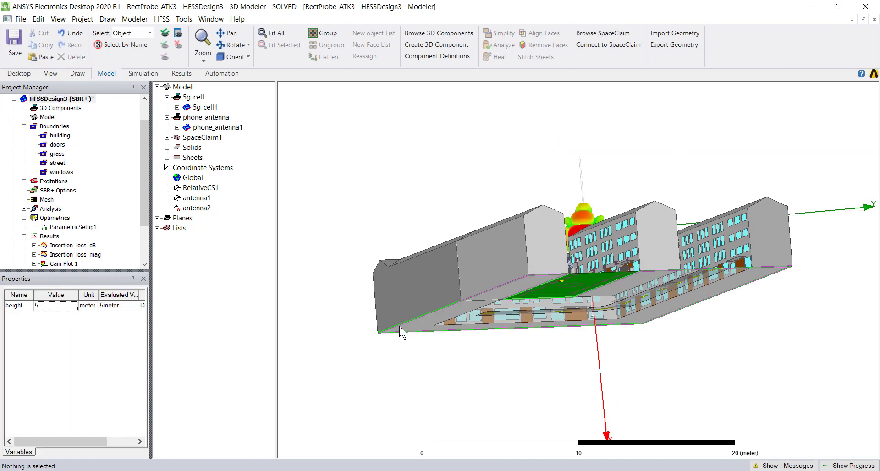
left_click_drag(397, 333, 324, 350, "alt")
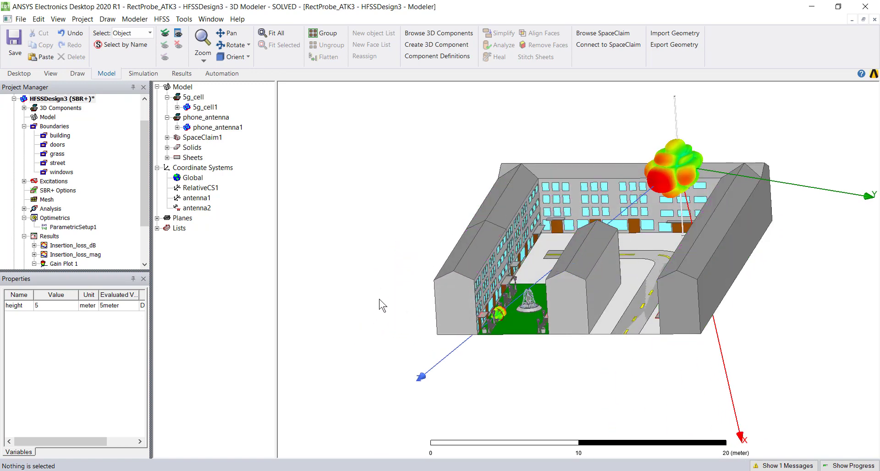
scroll(380, 304, "up", 3)
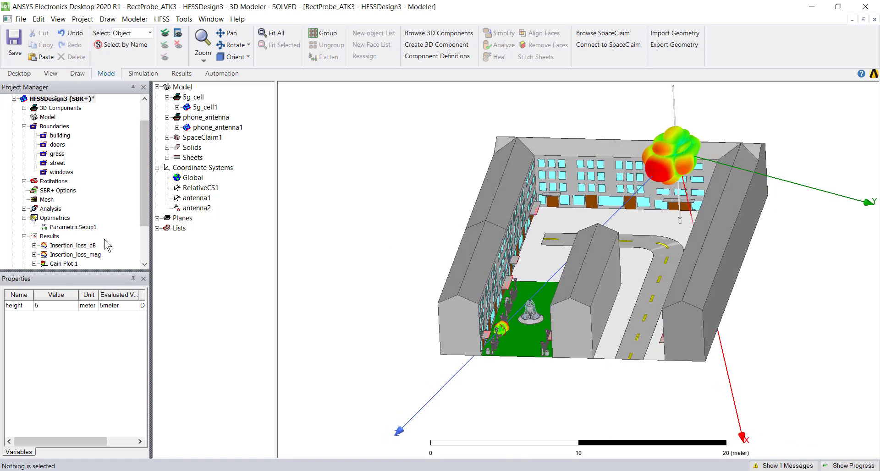
double_click(68, 227)
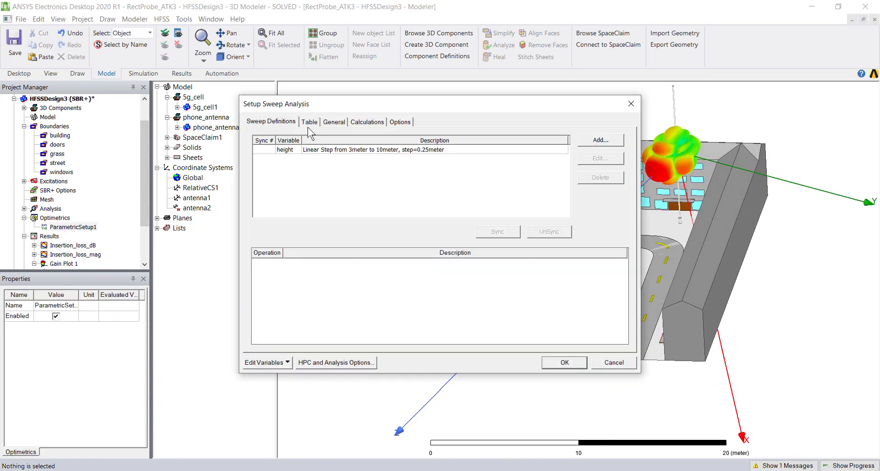
left_click(311, 129)
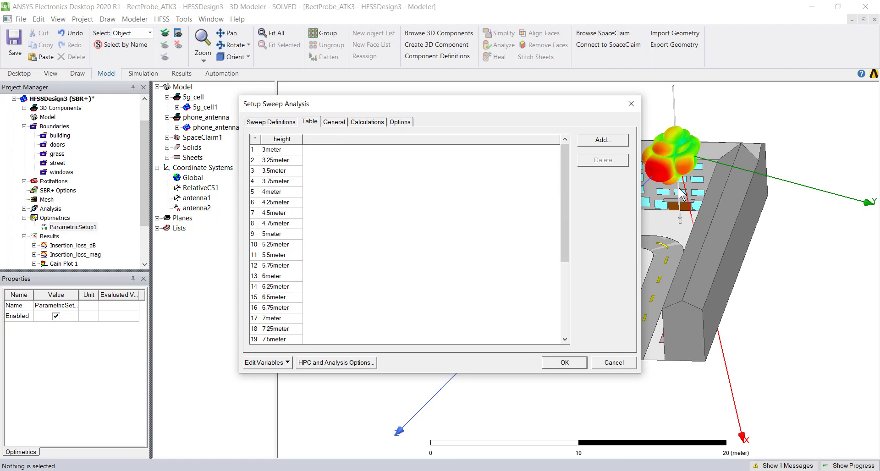
scroll(564, 224, "down", 1)
left_click_drag(564, 223, 563, 282)
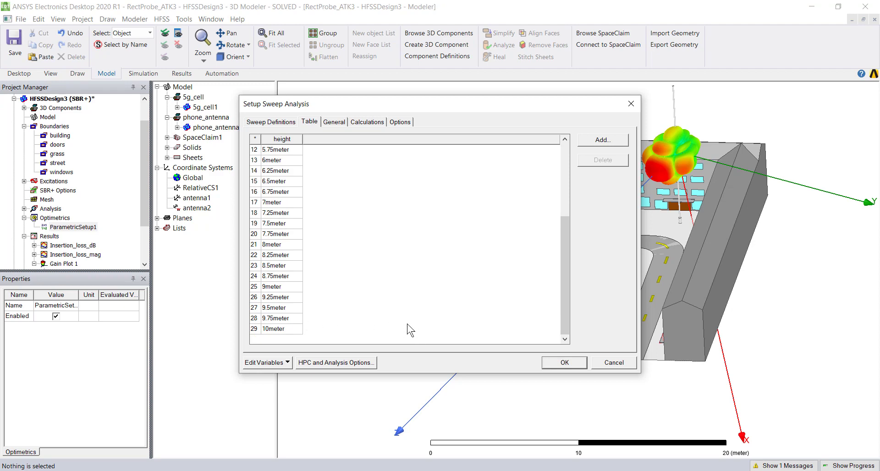
left_click(611, 362)
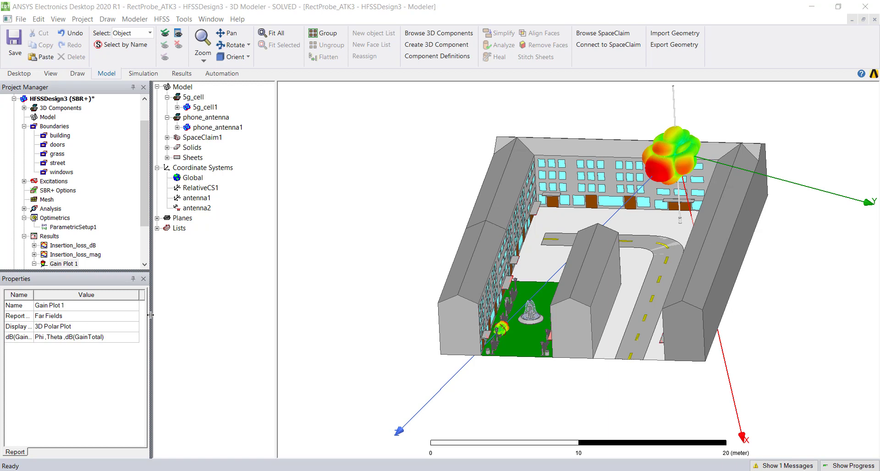
- Overlay Gain Plot 1's 3D far-field pattern on the 5g_cell antenna in the modeler window
right_click(61, 265)
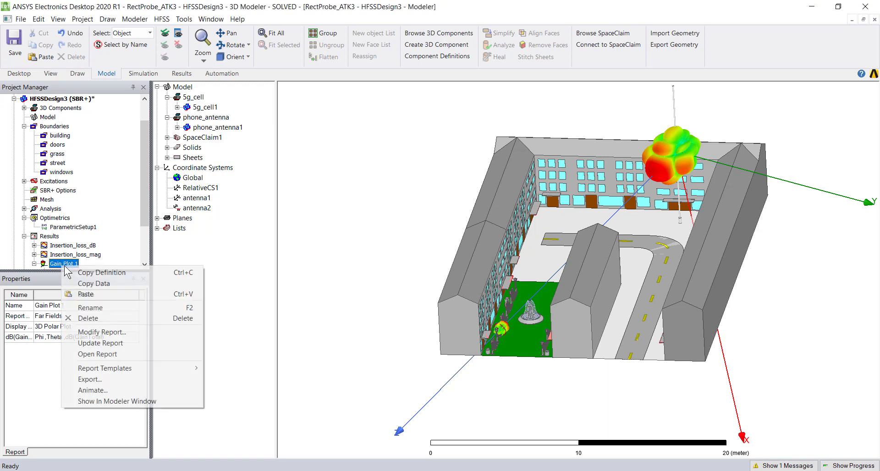
left_click(91, 401)
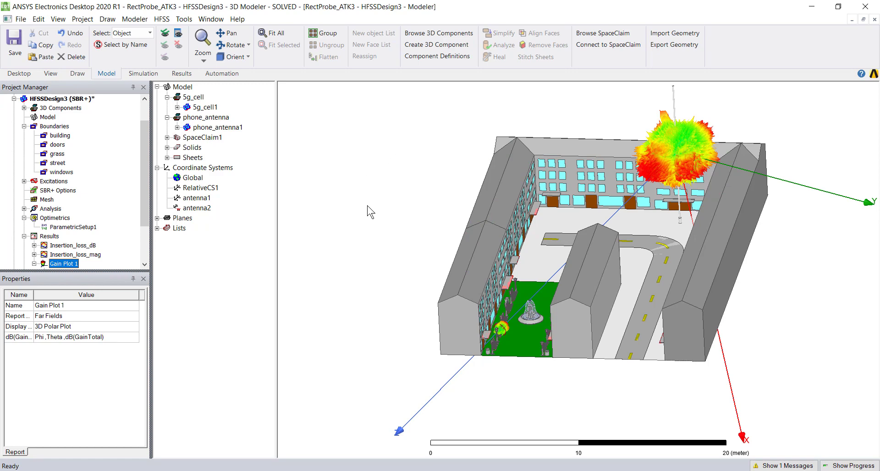
double_click(69, 246)
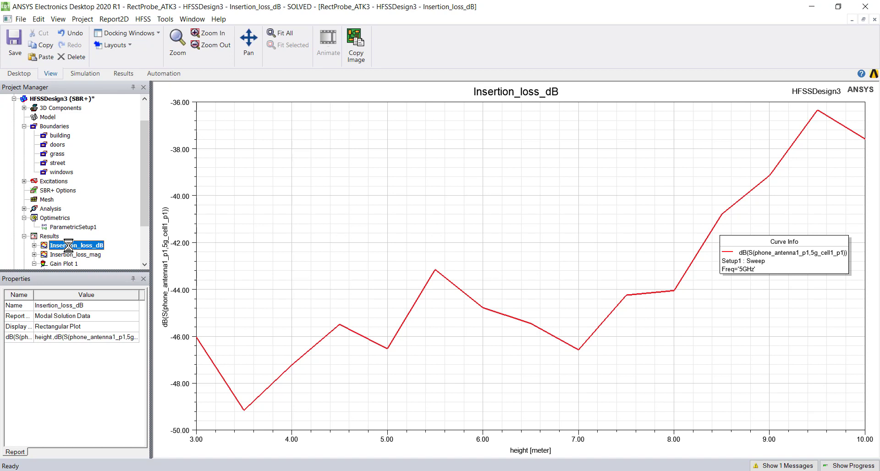
double_click(68, 99)
left_click_drag(144, 149, 144, 182)
- Create an SBR Visual Ray Trace field overlay with the Maximum Bounces filter set to 3
right_click(58, 227)
mouse_move(84, 234)
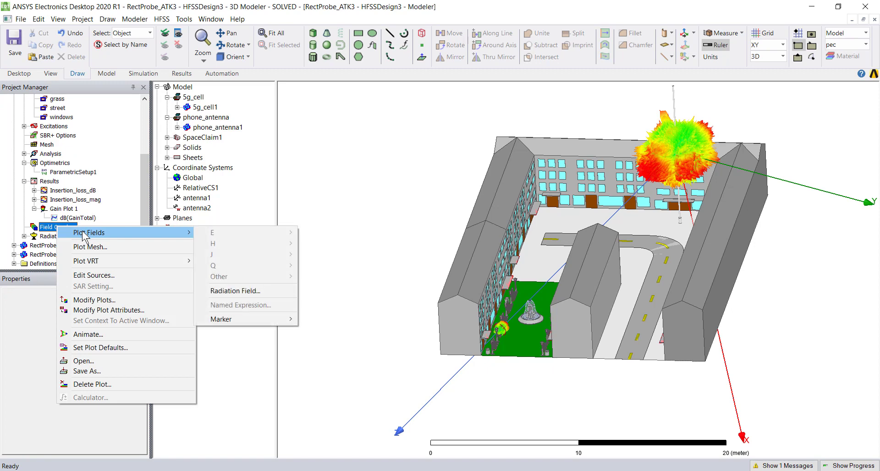
mouse_move(114, 261)
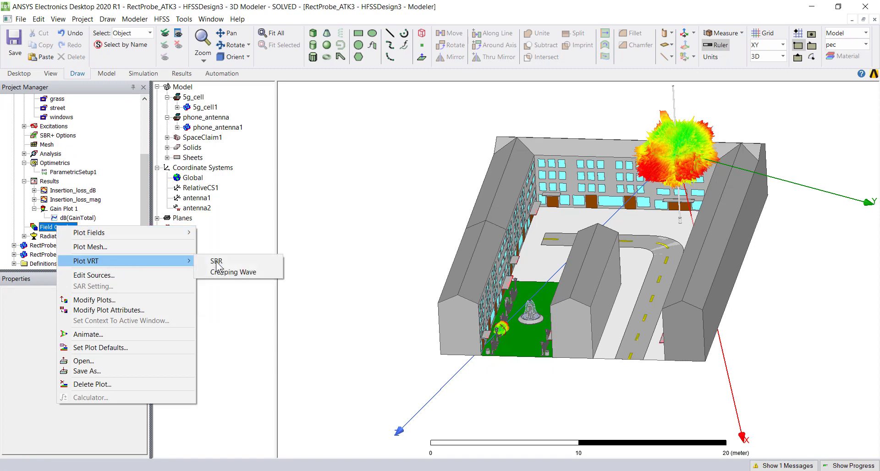
left_click(241, 262)
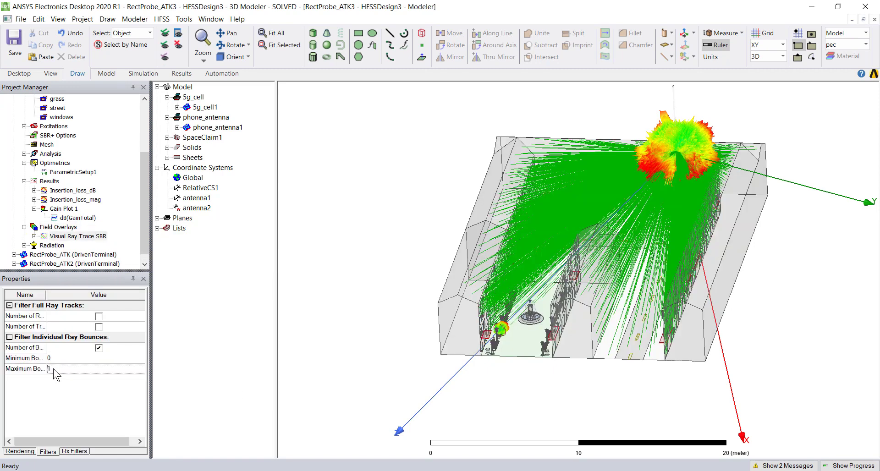
double_click(54, 369)
type("2")
key("Return")
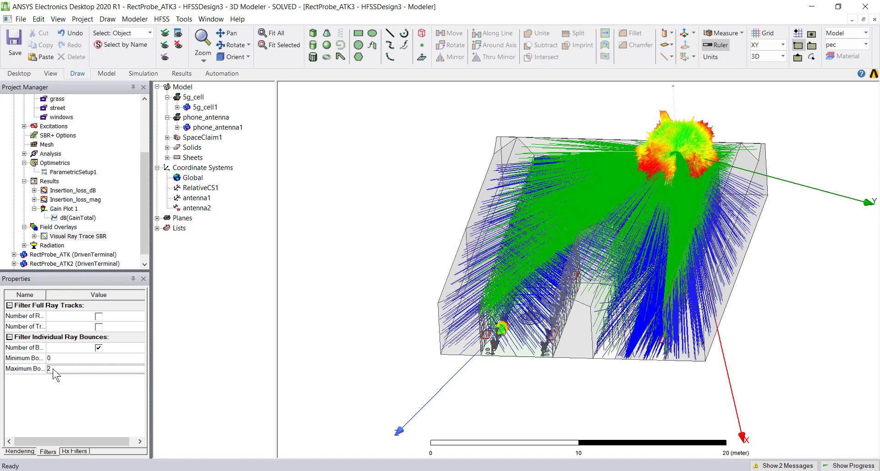
double_click(54, 370)
type("3")
key("Return")
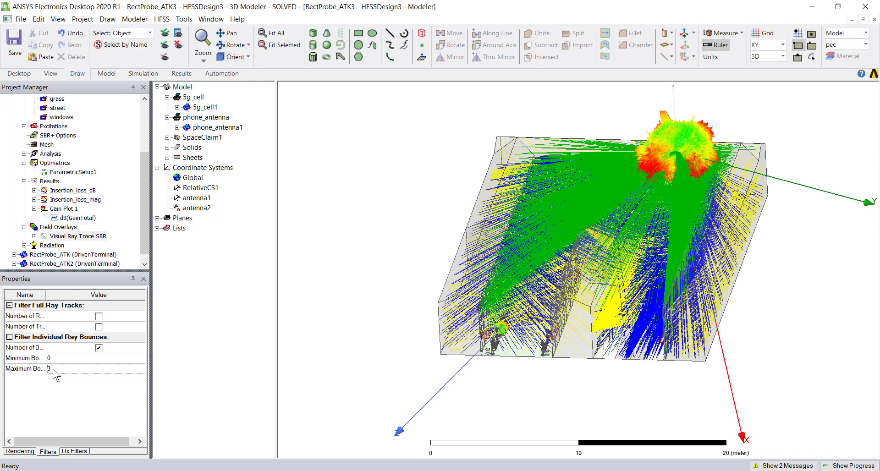
key("Return")
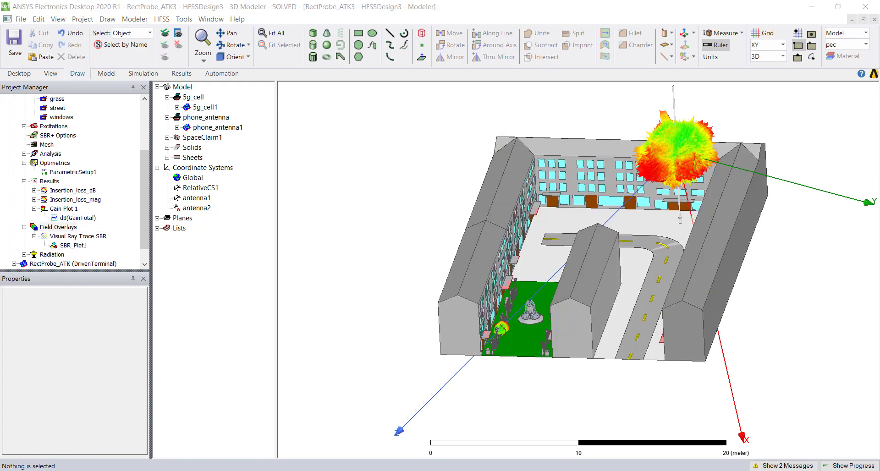